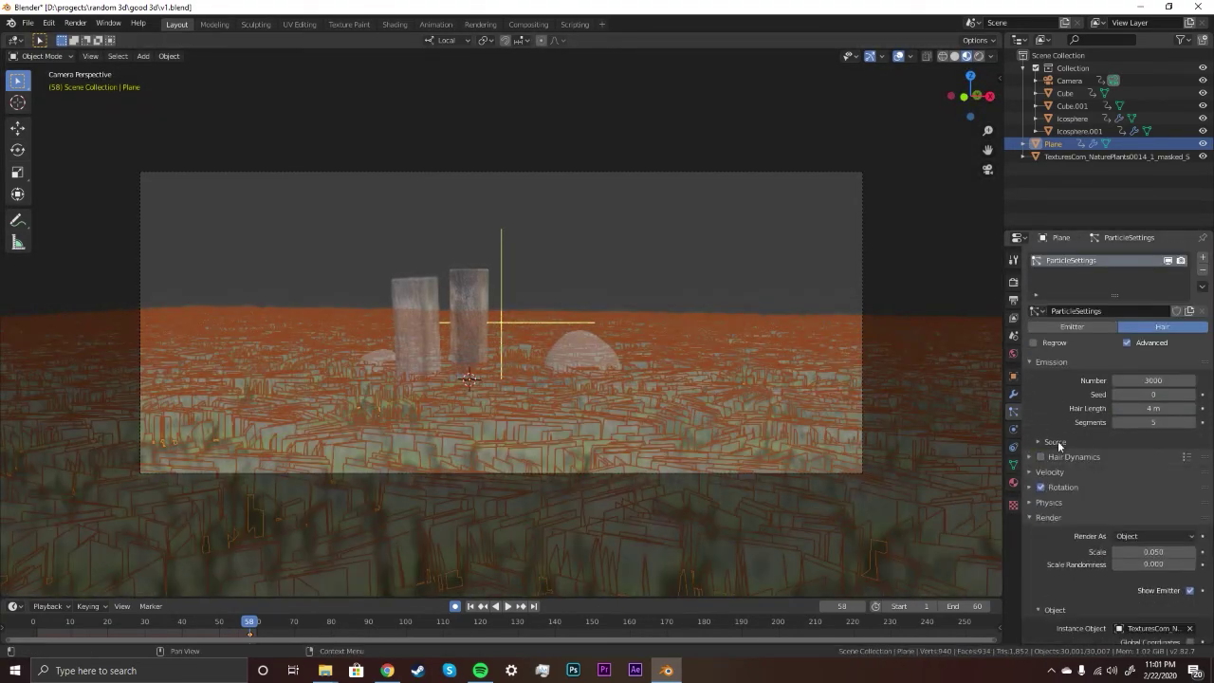
# Check the grass tutorial in the browser, then return to Blender.
pyautogui.scroll(-5, 1088, 490)
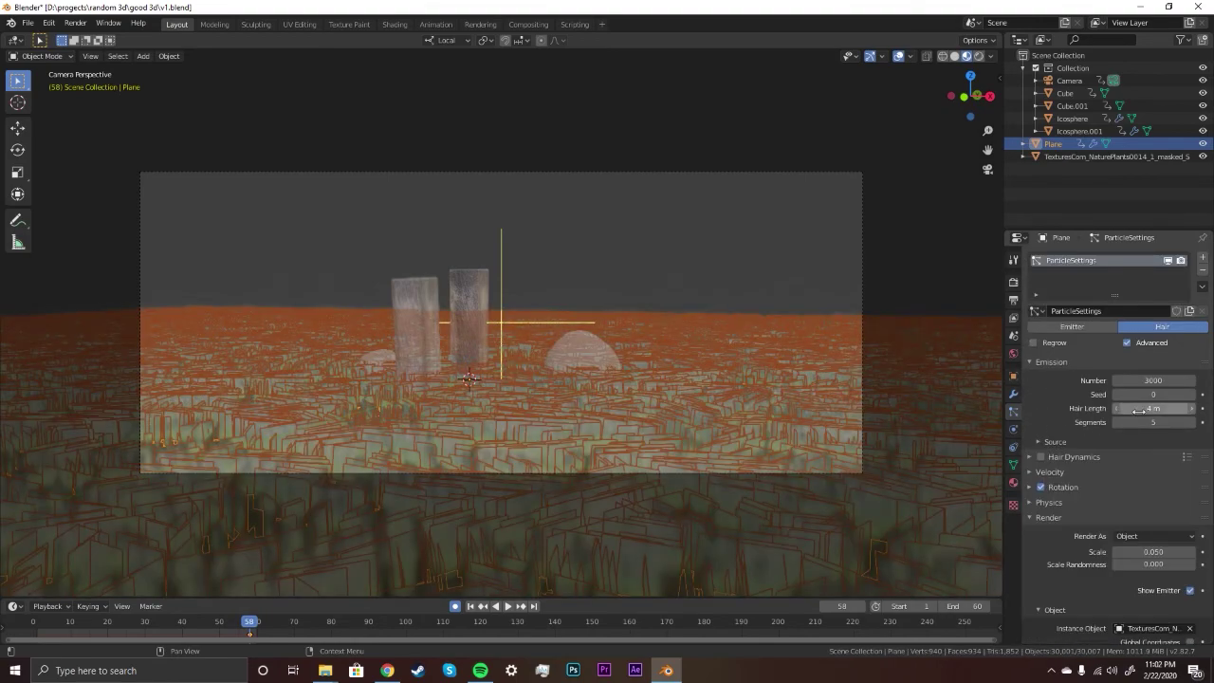
pyautogui.hotkey('alt', 'Tab')
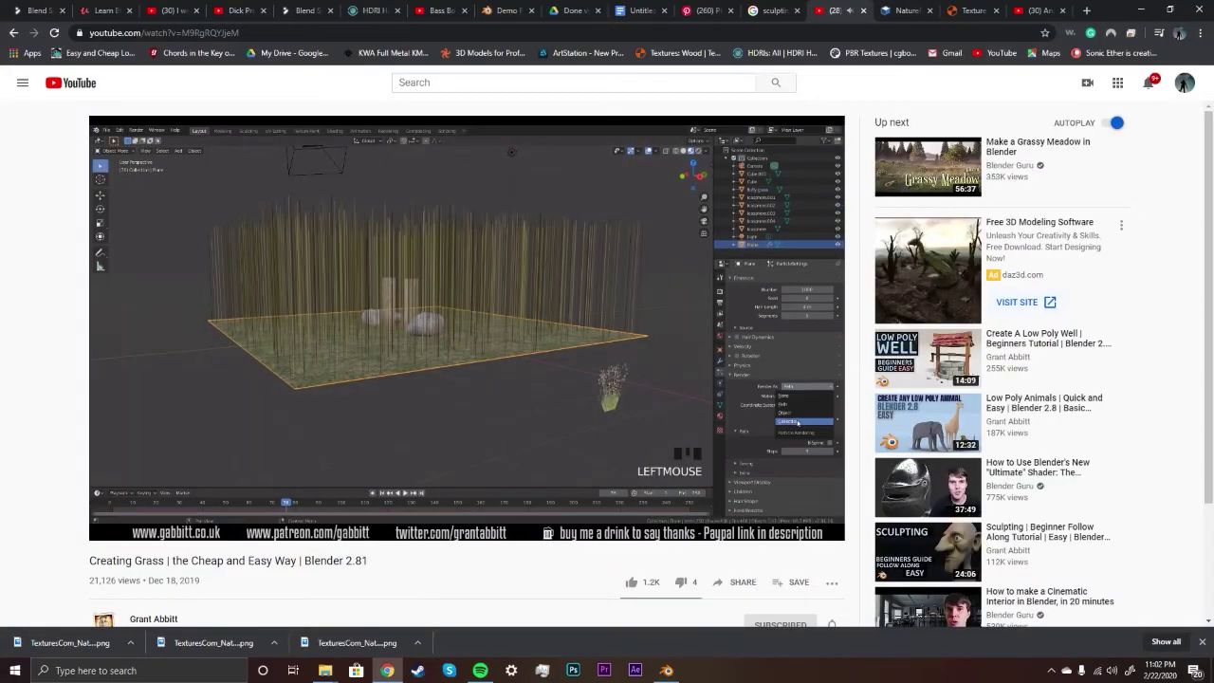
pyautogui.hotkey('alt', 'Tab')
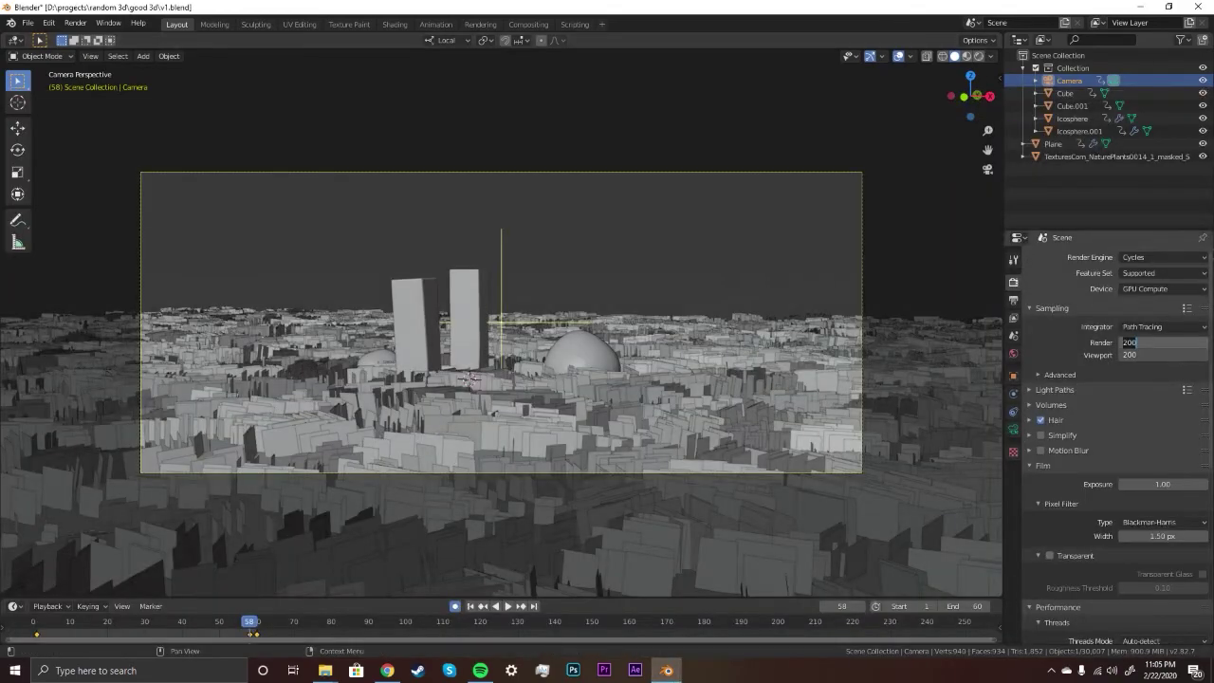
# Render the frame with F12, then switch the viewport to material preview shading.
pyautogui.press('F12')
pyautogui.press('z')
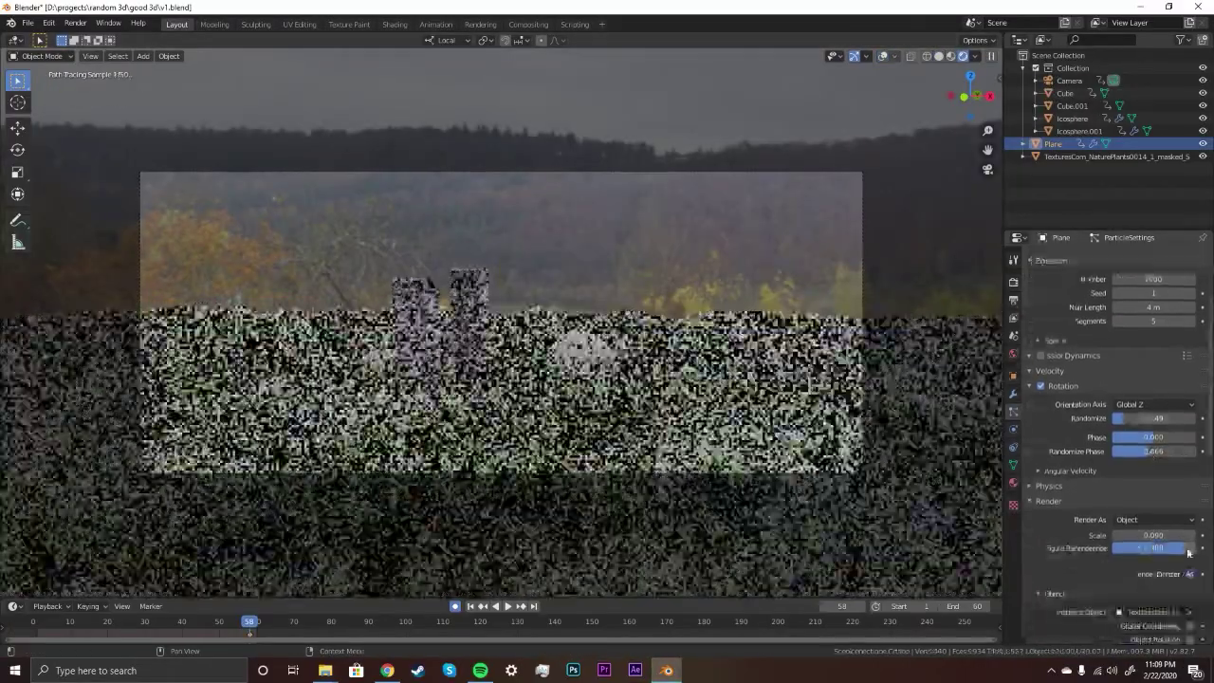
# Orient the grass hair to Global Z and enable Interpolated children with display amount 1.
pyautogui.scroll(-1, 1126, 399)
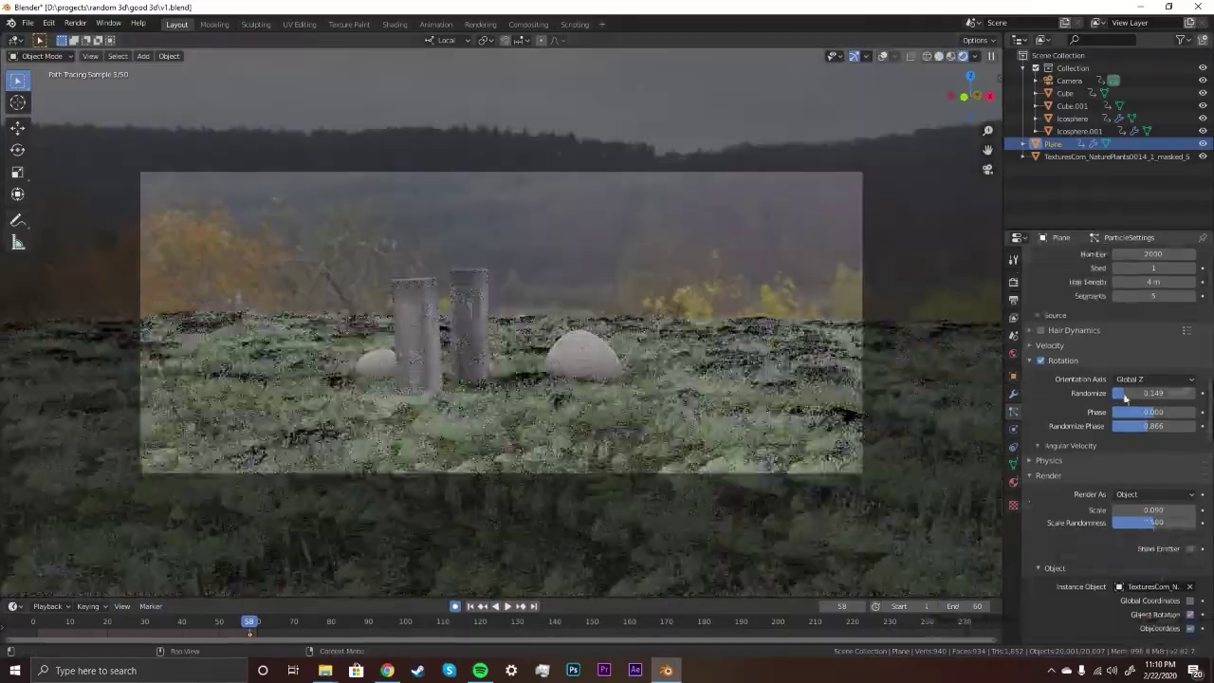
pyautogui.click(1159, 379)
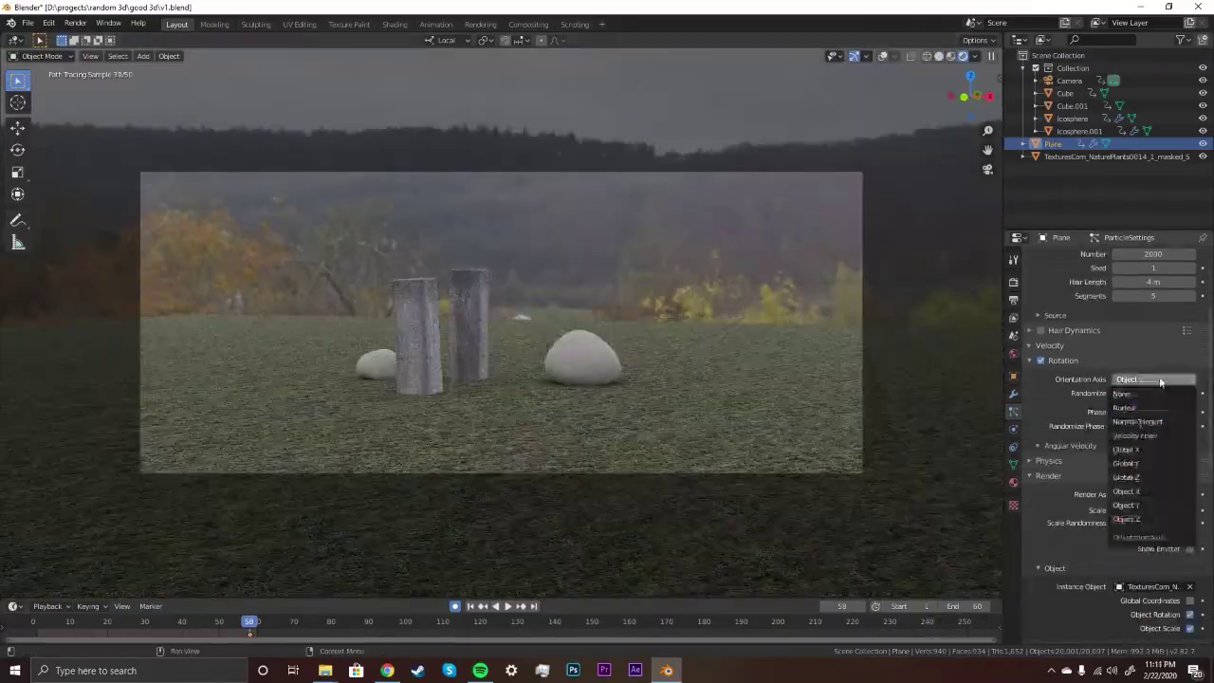
pyautogui.click(1153, 477)
pyautogui.scroll(5, 1150, 427)
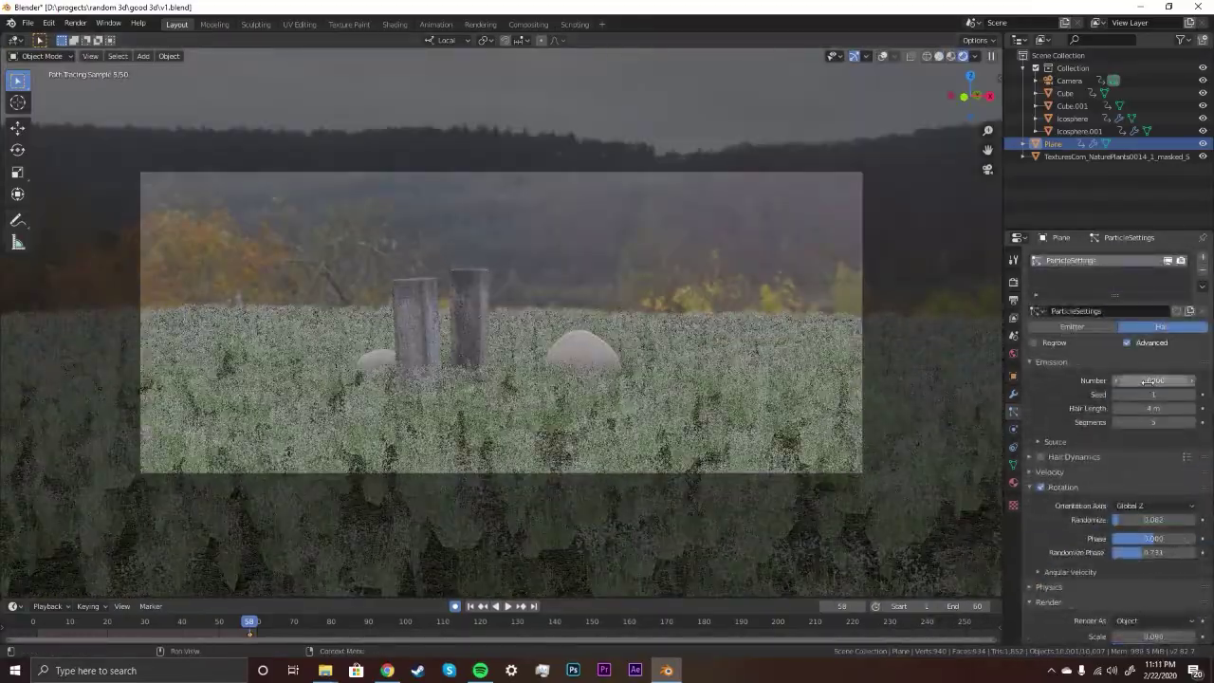
pyautogui.scroll(-10, 1147, 379)
pyautogui.click(1177, 560)
pyautogui.click(1153, 576)
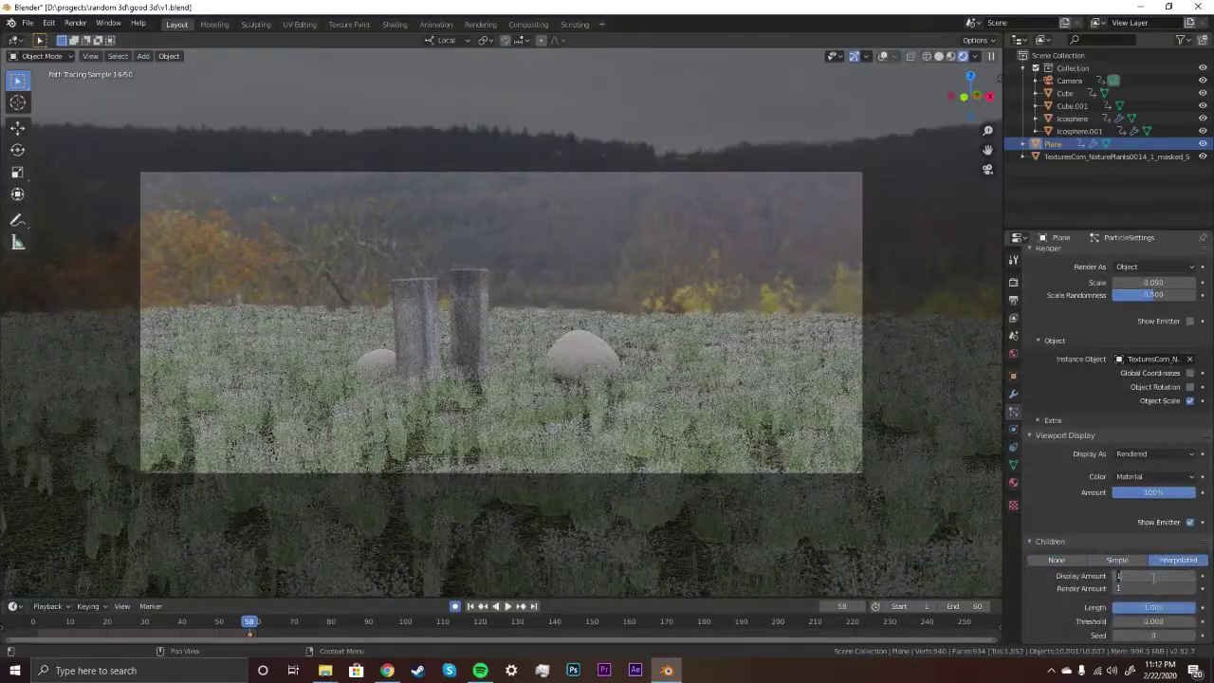
pyautogui.press('Return')
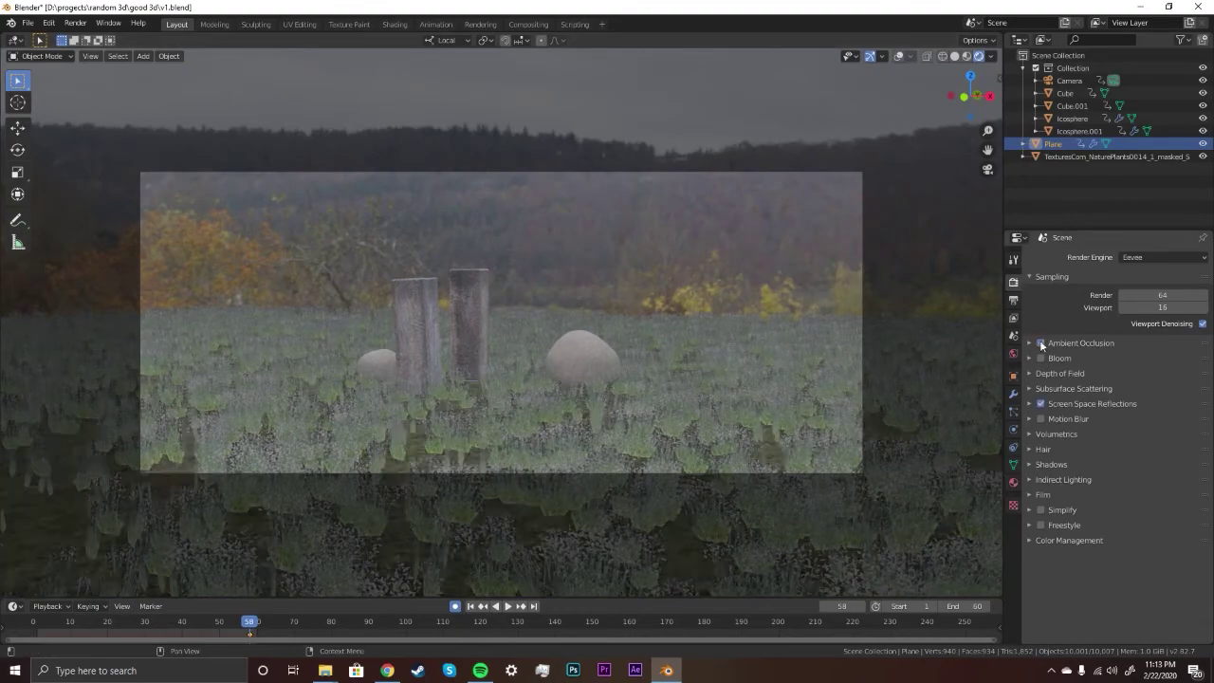
# Render the frame, turn on ambient occlusion, and switch the render engine to Cycles.
pyautogui.press('F12')
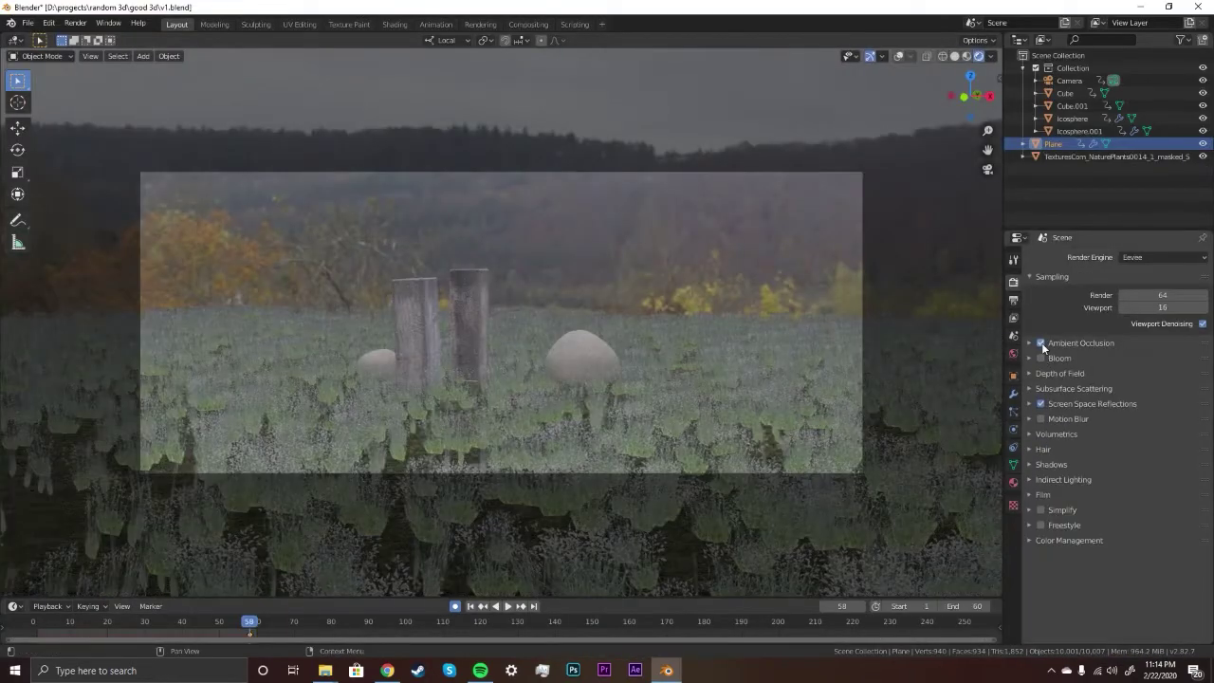
pyautogui.click(1041, 344)
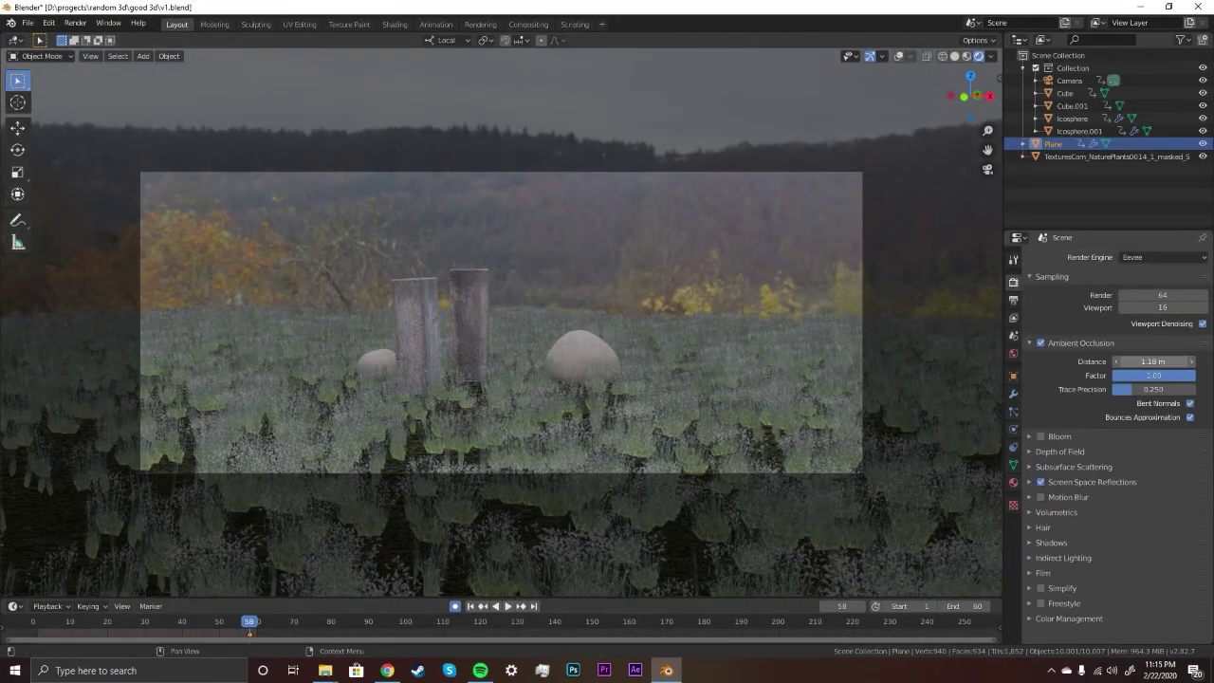
pyautogui.click(1149, 302)
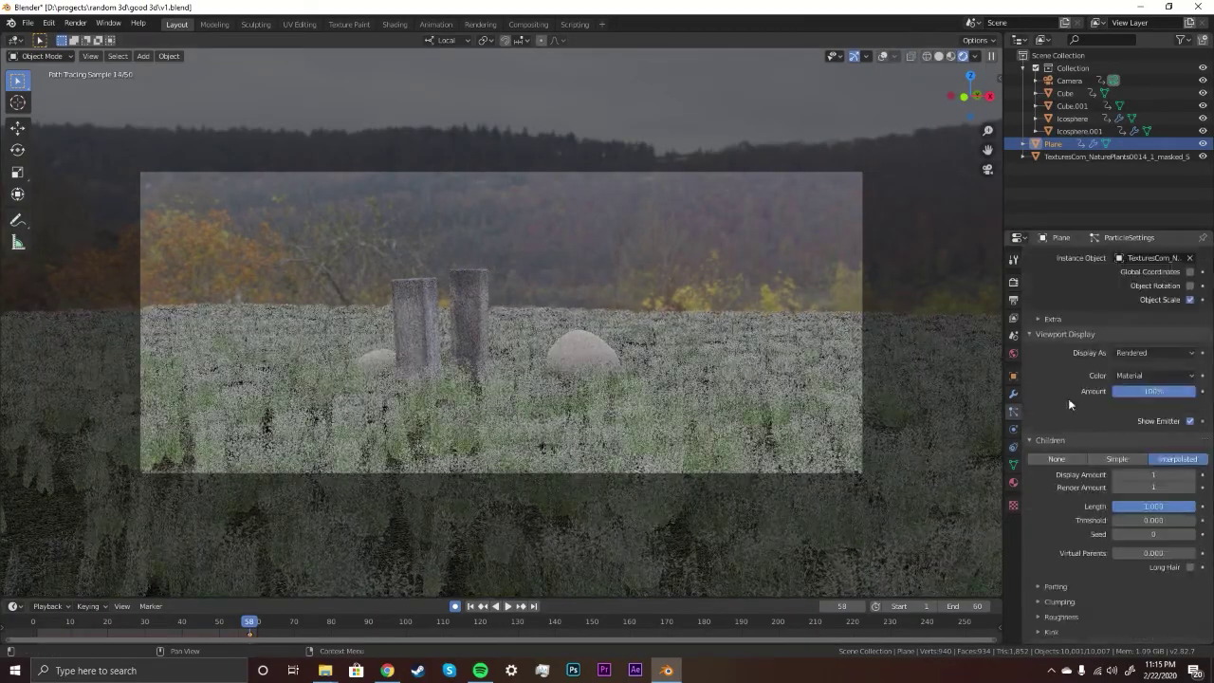
pyautogui.click(1013, 411)
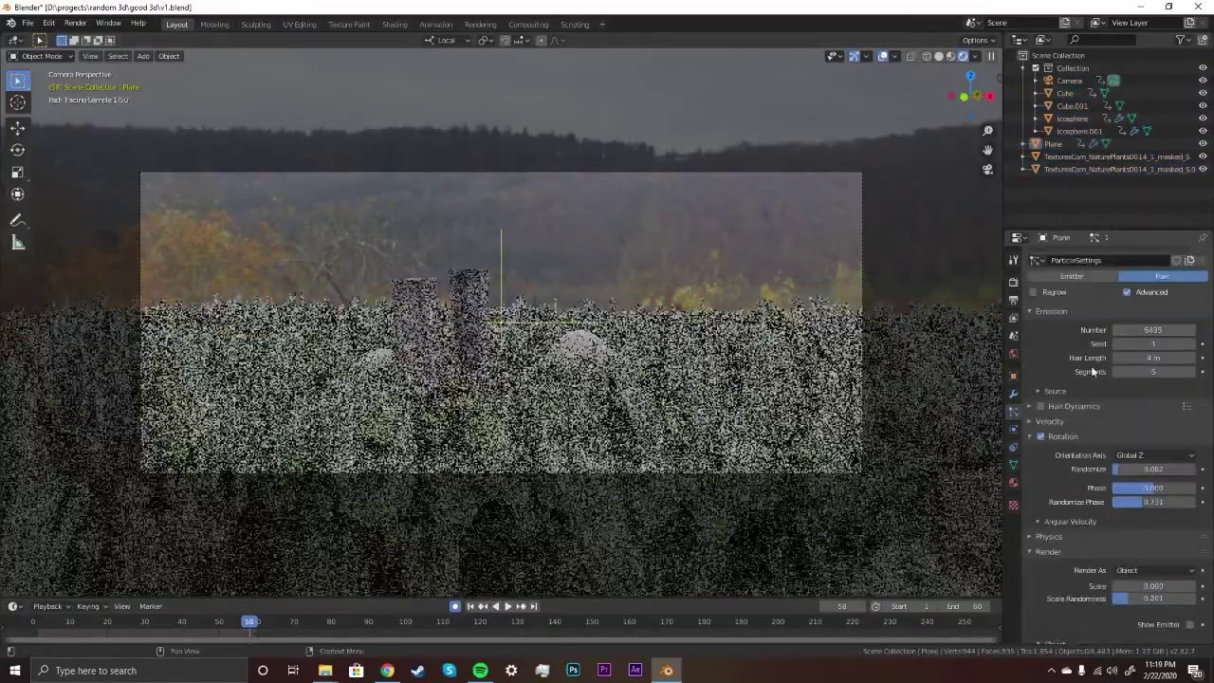
# Set the grass particle count to 6000 and render the frame.
pyautogui.write('6000')
pyautogui.press('Return')
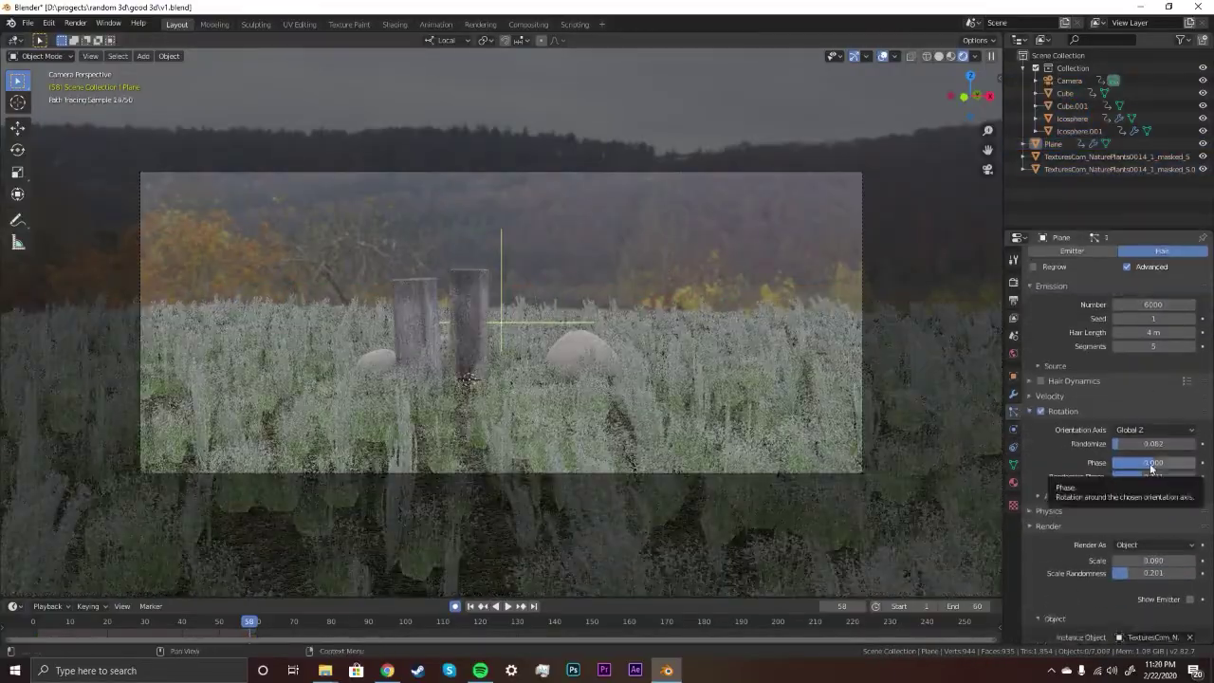
pyautogui.press('F12')
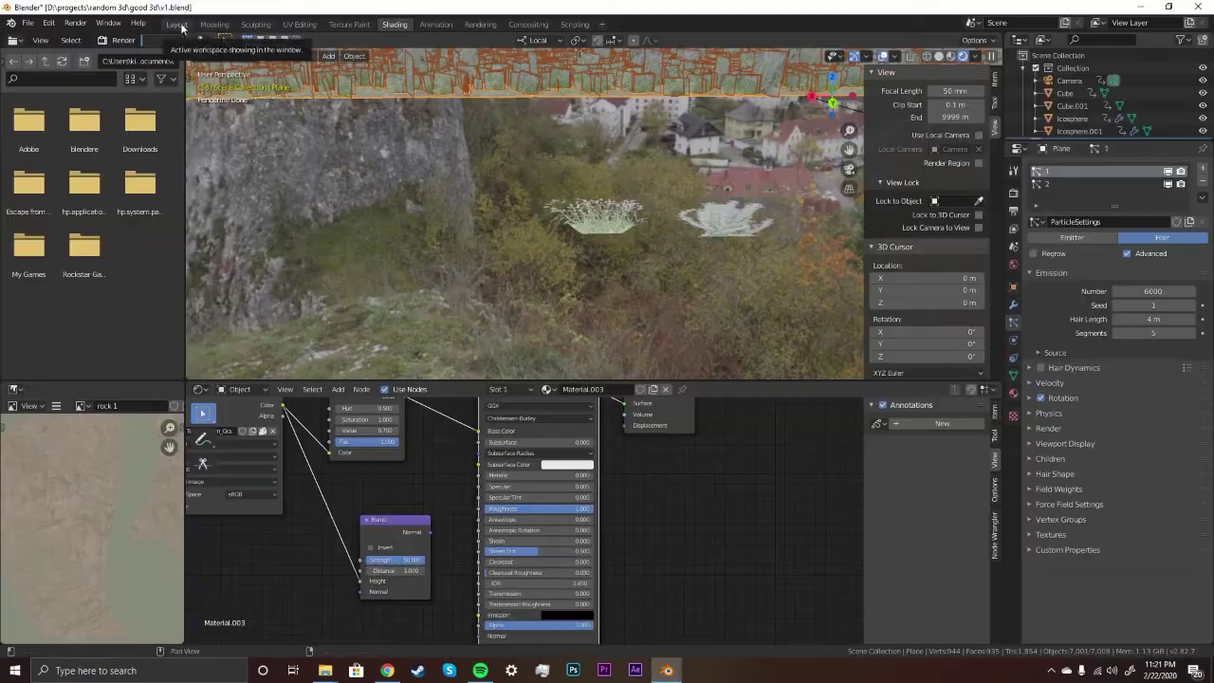
# In the Layout workspace, raise the child hair count, scrub the timeline, and select the camera.
pyautogui.click(178, 25)
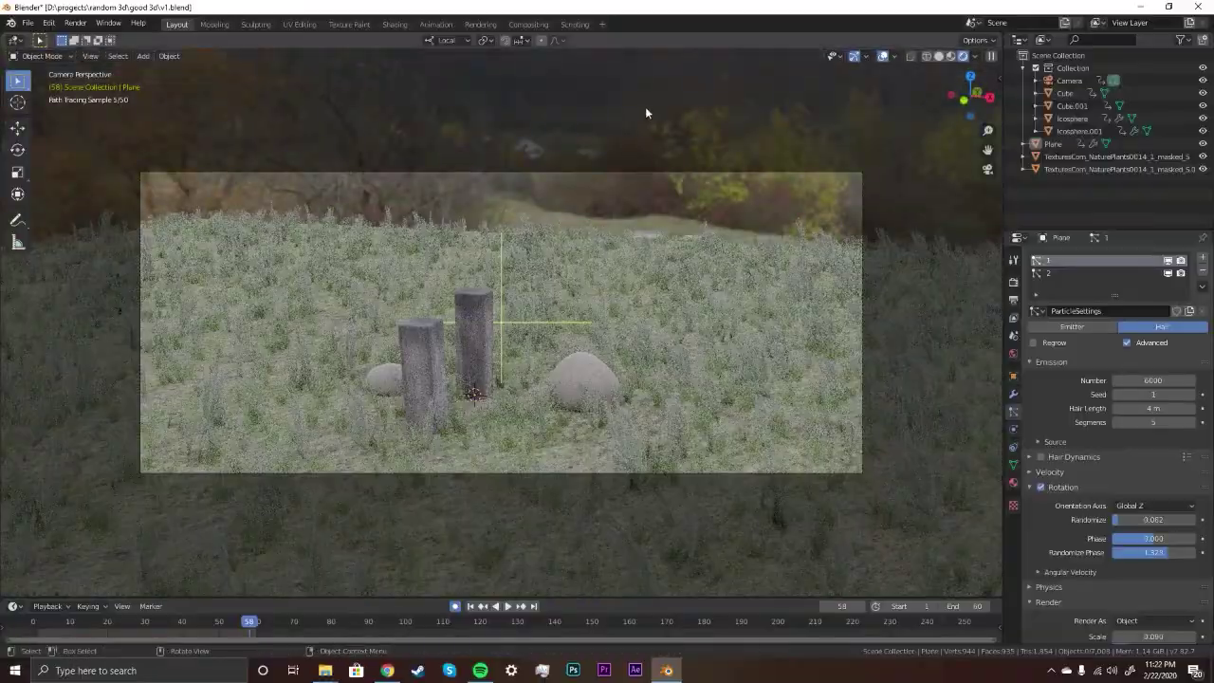
pyautogui.scroll(-10, 1109, 427)
pyautogui.click(1178, 434)
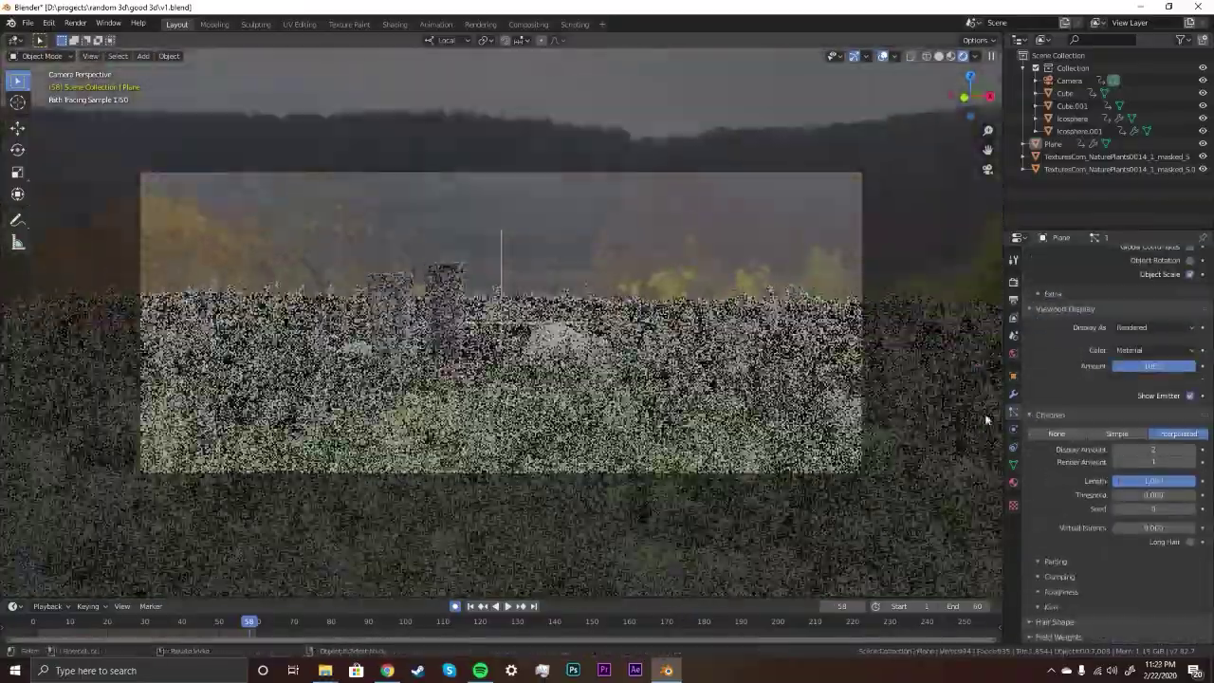
pyautogui.scroll(1, 1110, 408)
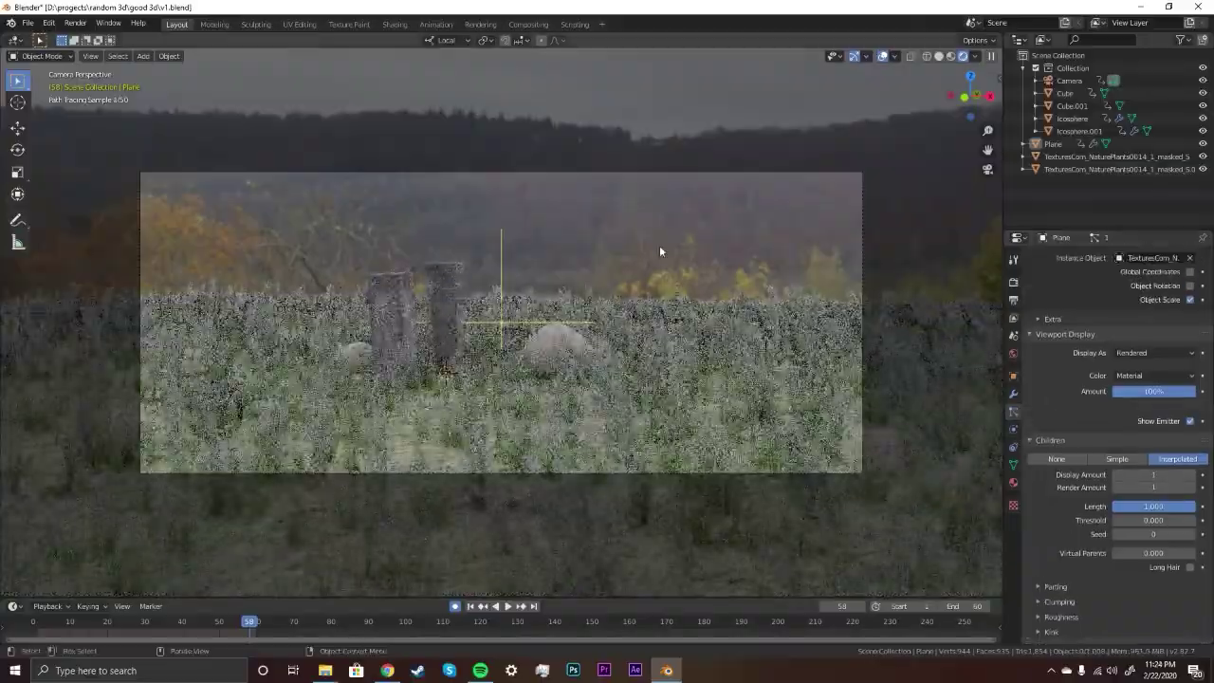
pyautogui.scroll(-1, 493, 621)
pyautogui.moveTo(496, 621); pyautogui.dragTo(499, 621)
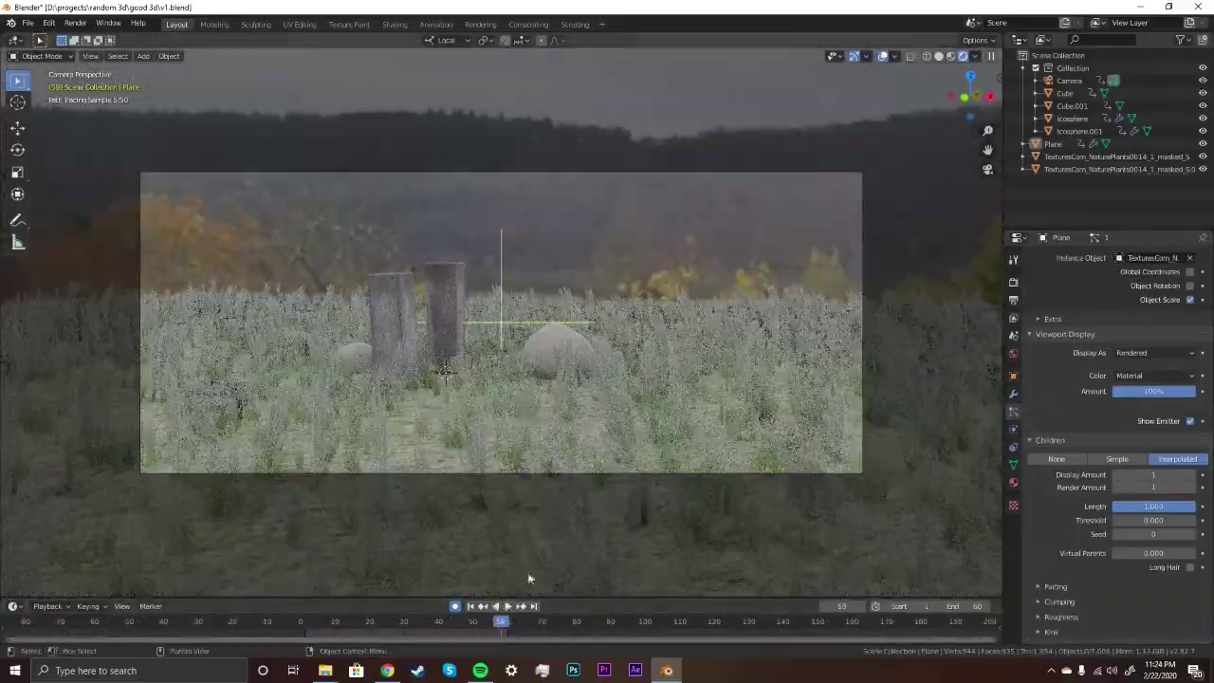
pyautogui.click(512, 472)
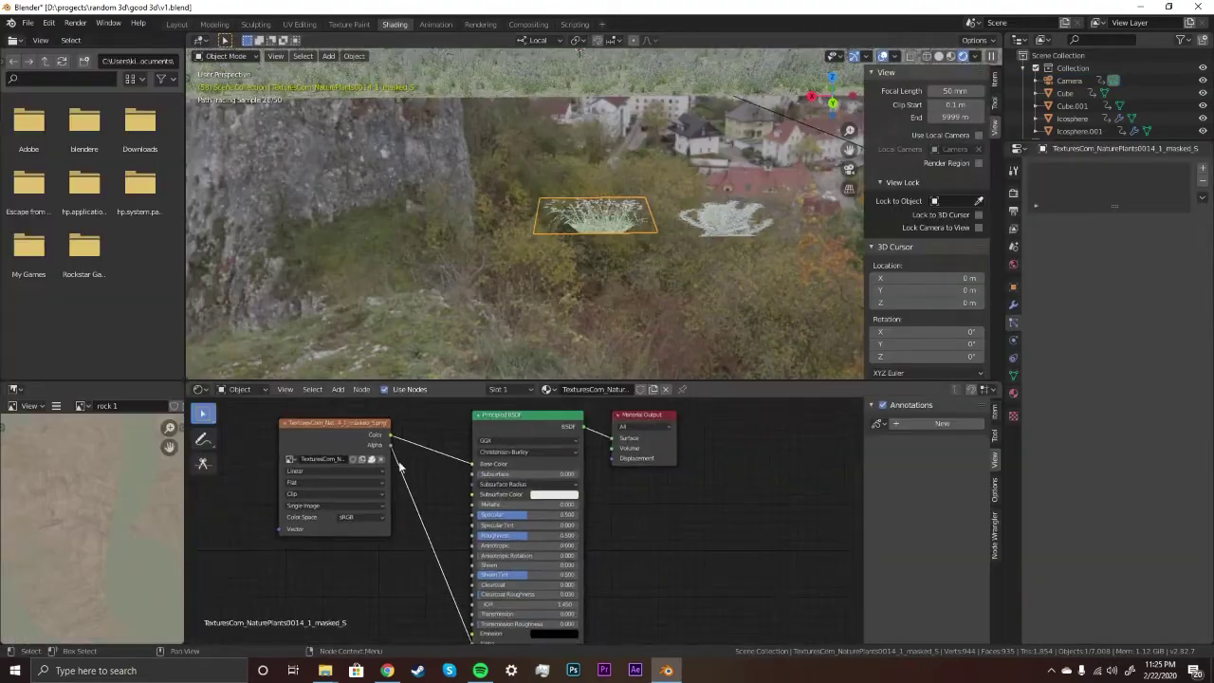
# Connect the Image Texture's Alpha output to the Principled BSDF's Alpha input.
pyautogui.press('F3')
pyautogui.write('alp')
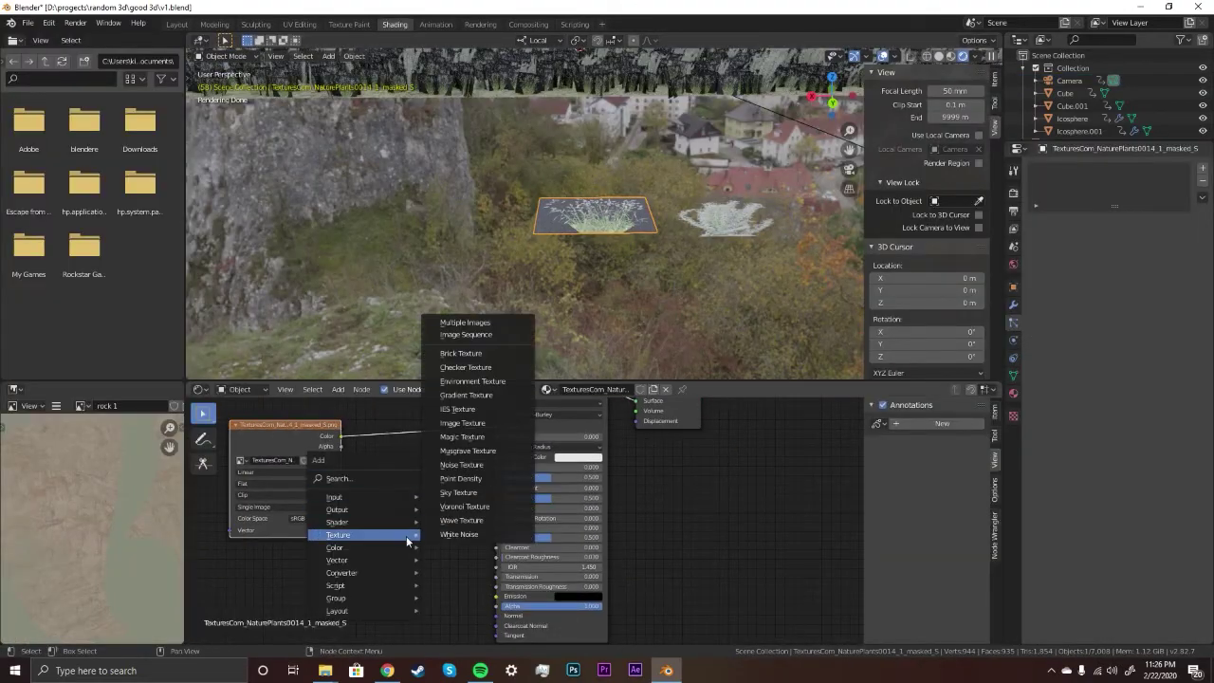
pyautogui.press('Escape')
pyautogui.hotkey('shift', 'a')
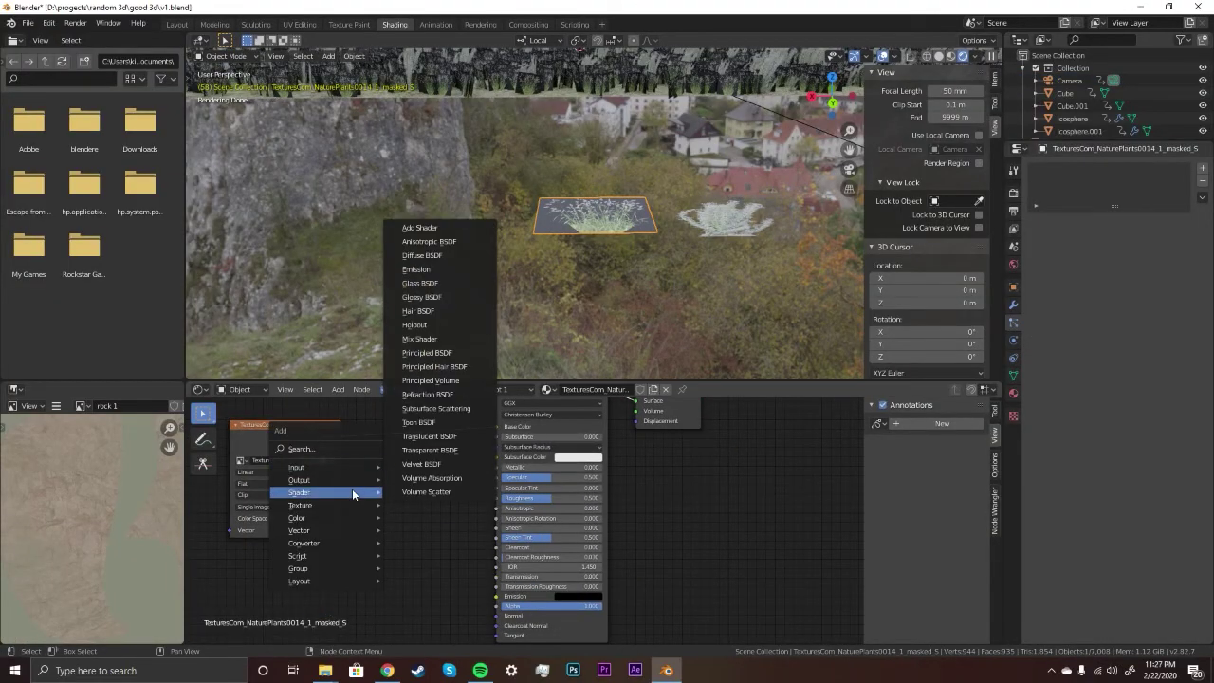
pyautogui.click(384, 537)
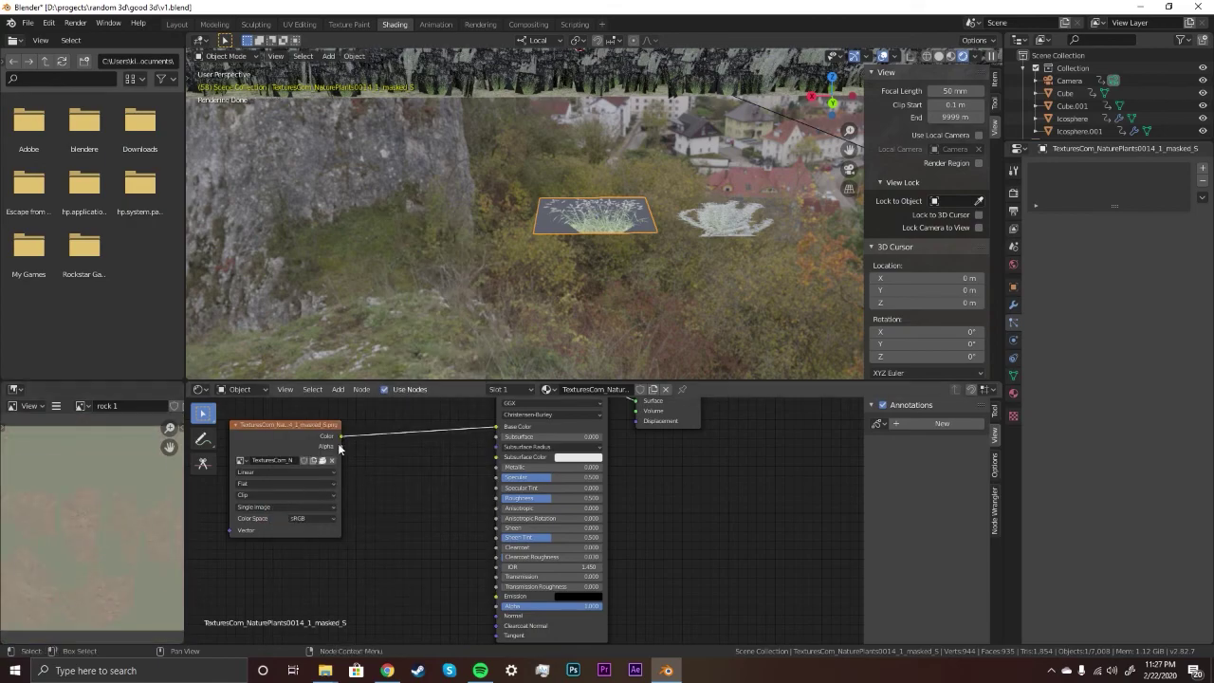
pyautogui.moveTo(340, 446); pyautogui.dragTo(495, 605)
# In camera view, select the ground plane and switch to its second grass particle system.
pyautogui.press('KP_0')
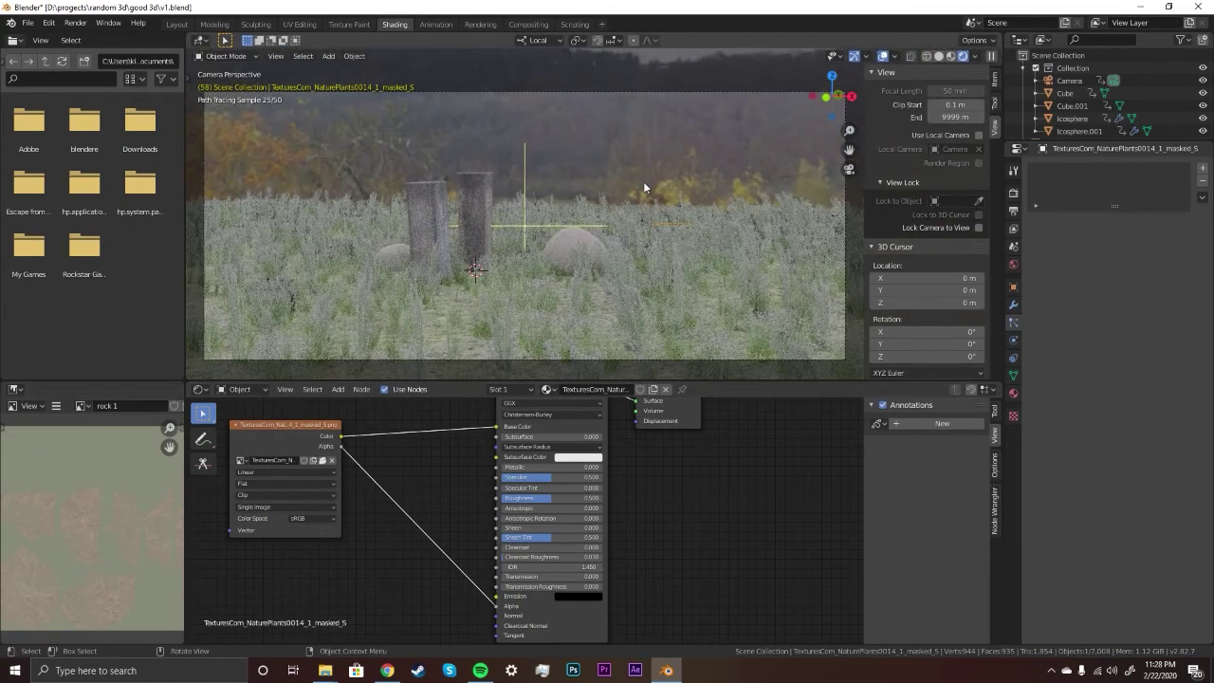
pyautogui.click(655, 178)
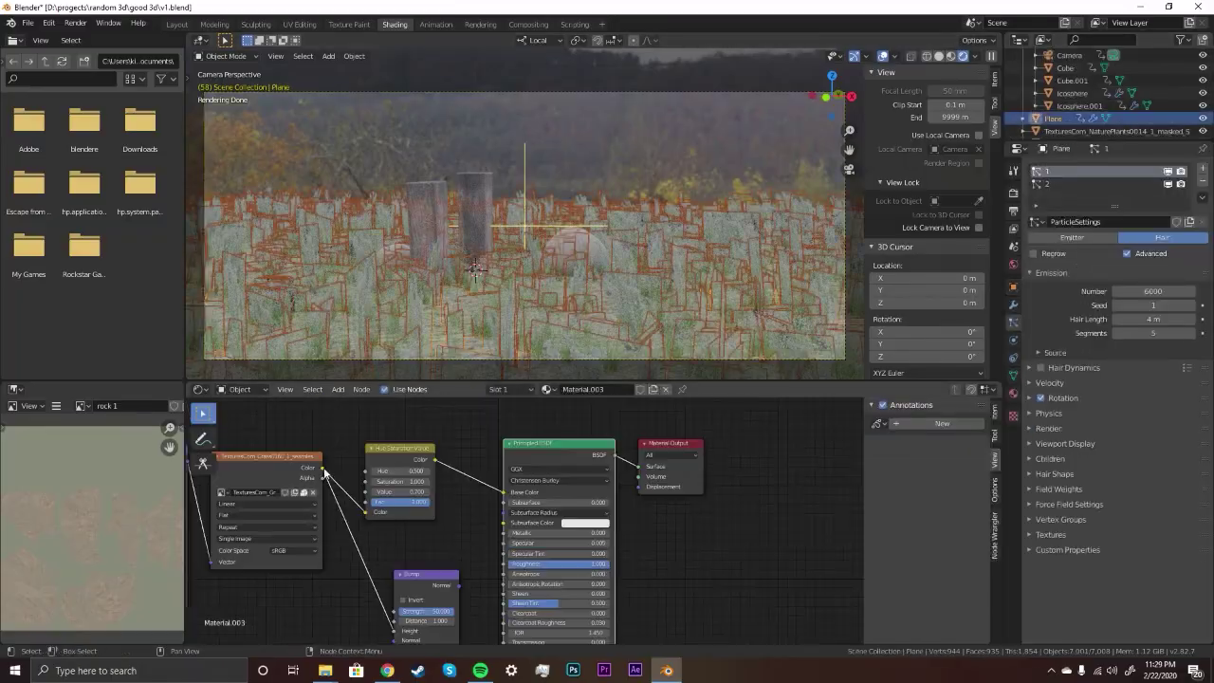
pyautogui.click(1048, 183)
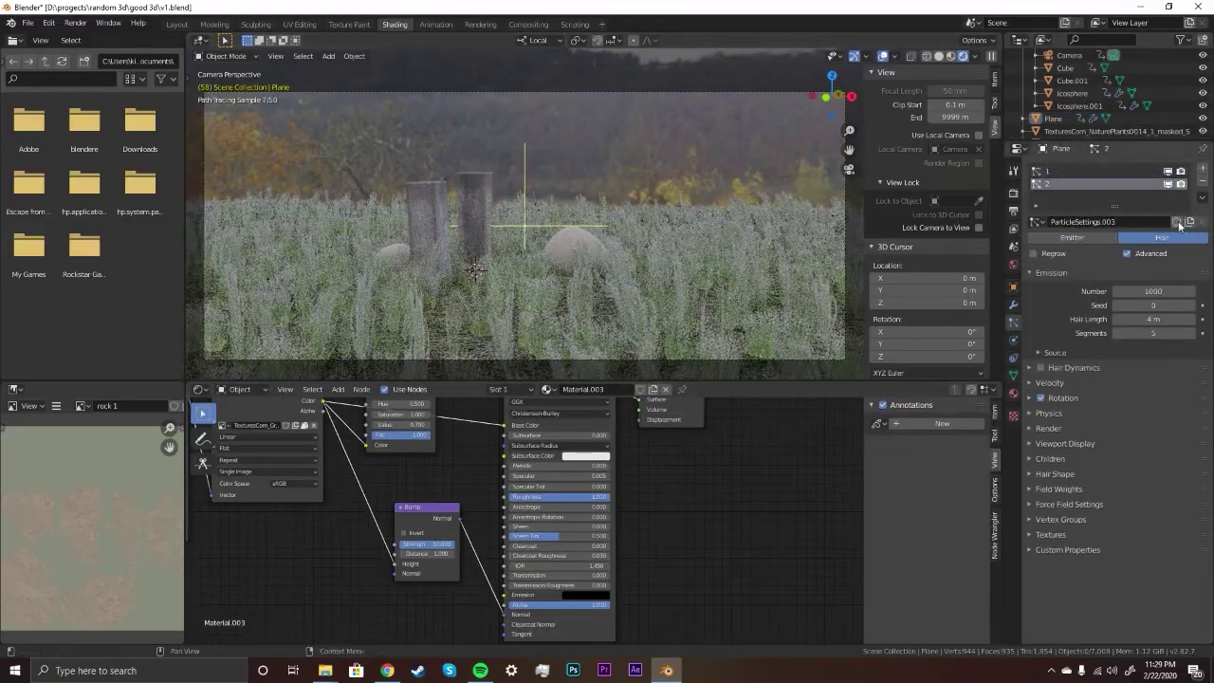
# Duplicate a plant card, place the copy, and give it a single-user material.
pyautogui.click(693, 293)
pyautogui.press('g')
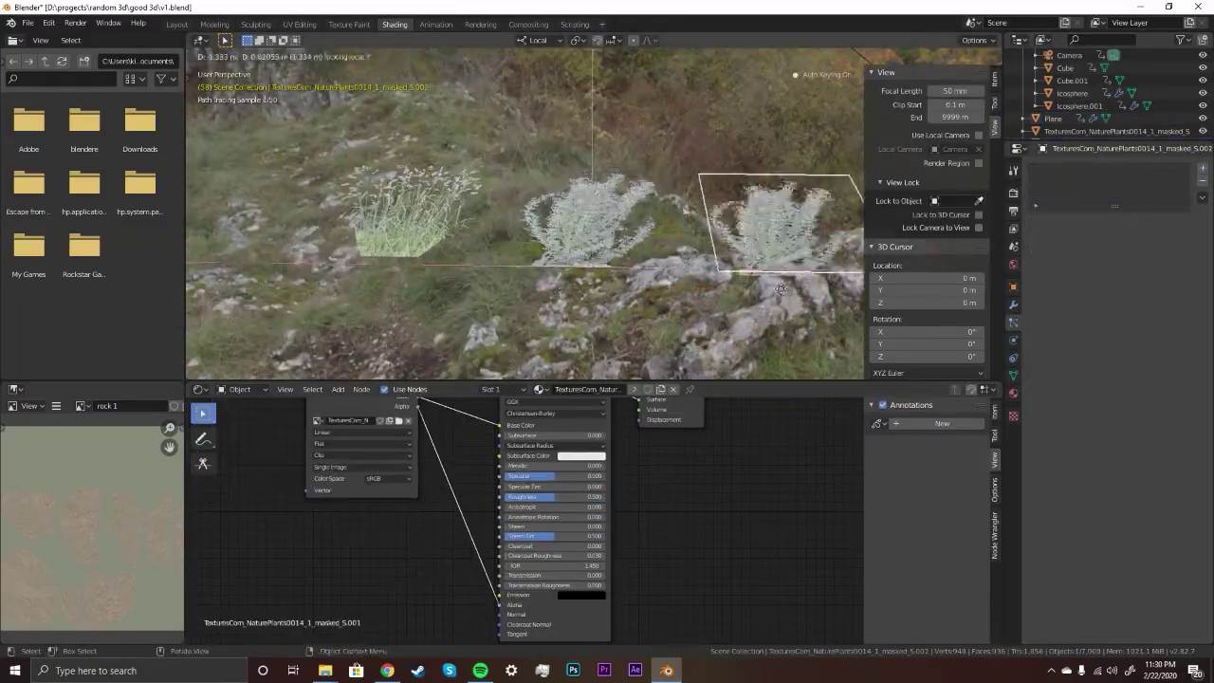
pyautogui.click(779, 289)
pyautogui.moveTo(780, 289); pyautogui.dragTo(621, 300, button='middle')
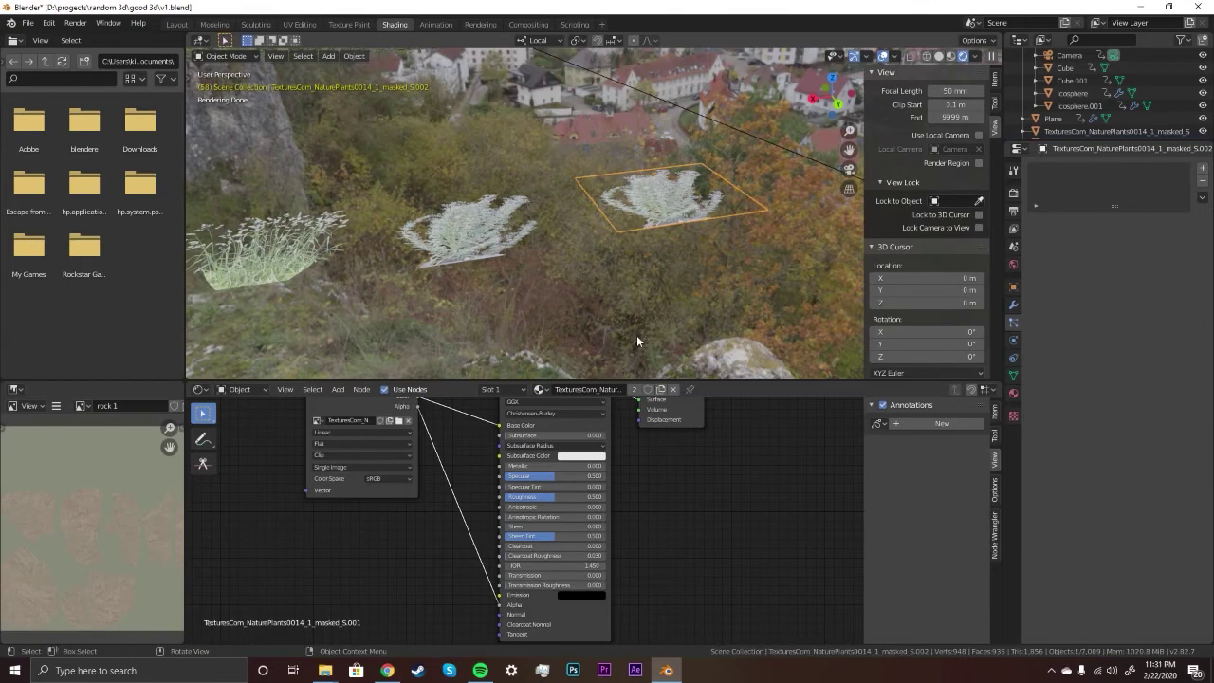
pyautogui.click(634, 389)
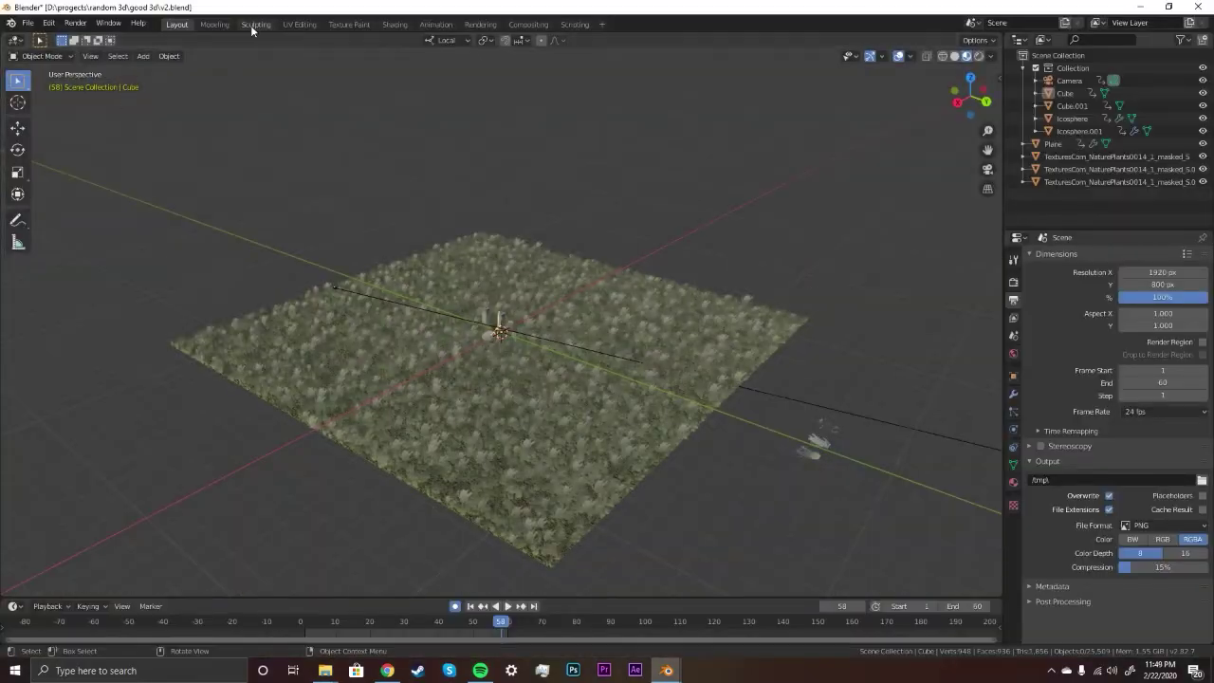
# Sculpt the ground plane into rolling hills and view it through the camera in rendered shading.
pyautogui.click(583, 318)
pyautogui.click(255, 24)
pyautogui.press('Tab')
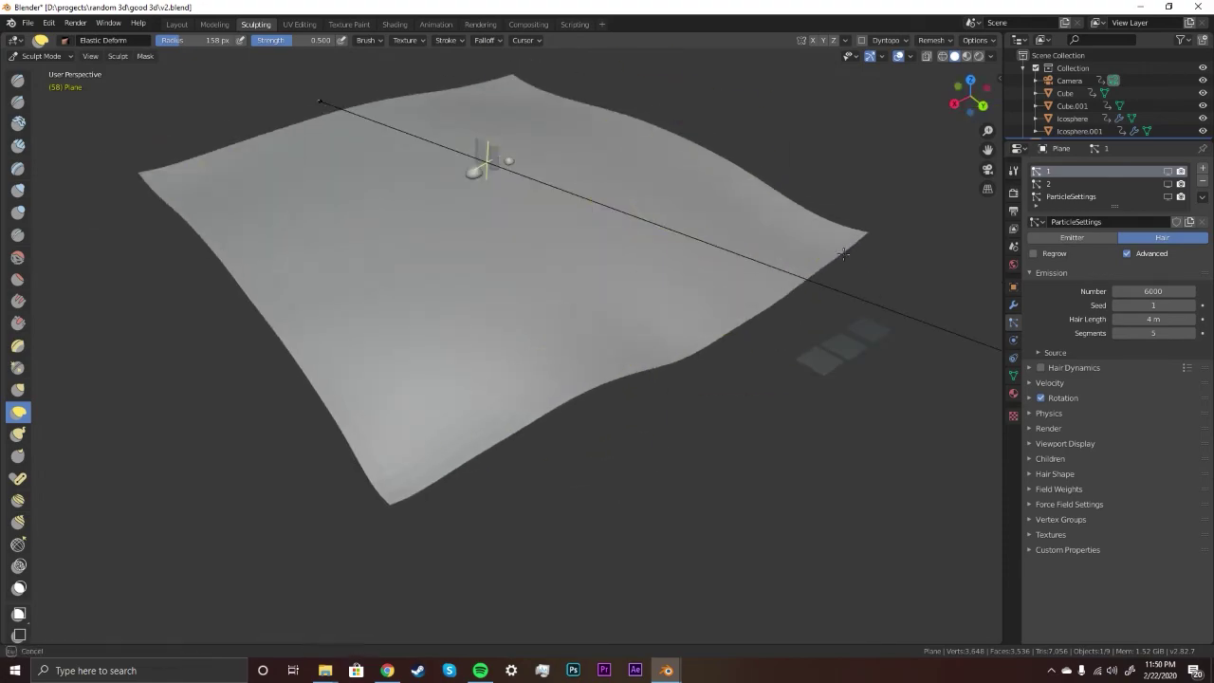
pyautogui.press('KP_0')
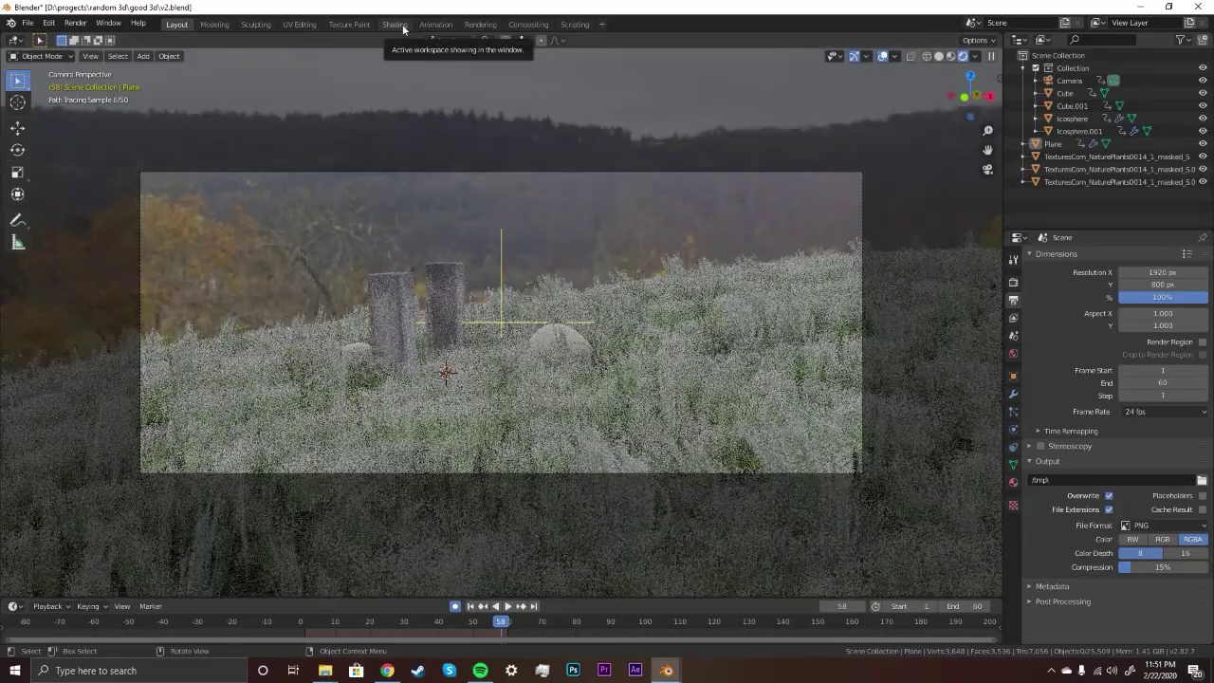
pyautogui.click(403, 29)
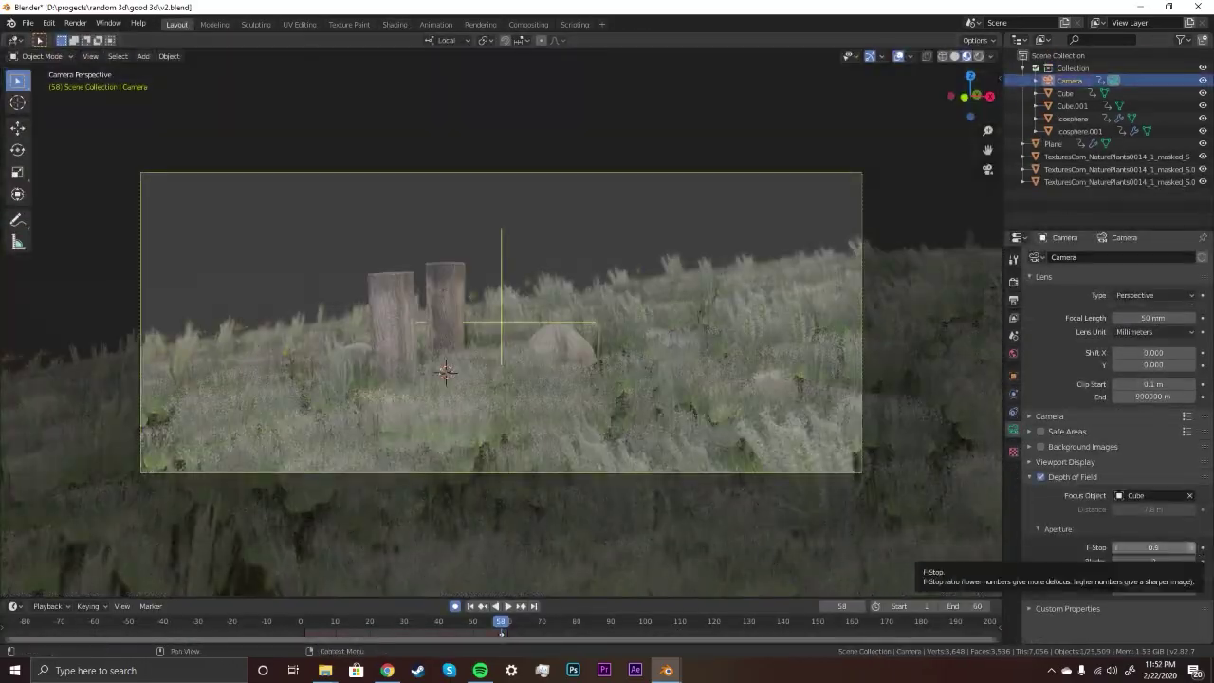
# Render the current frame to check the camera's depth of field.
pyautogui.press('F12')
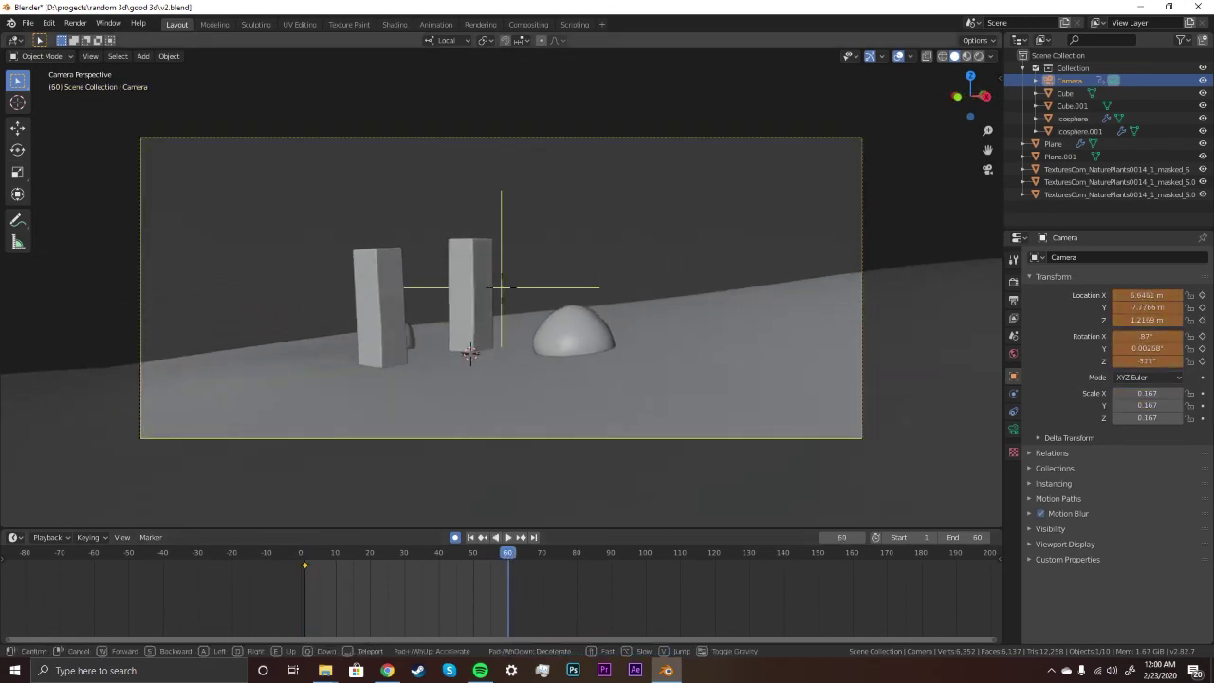
# Confirm the walked camera position, go to frame 1, open a Graph Editor, and render.
pyautogui.click(468, 459)
pyautogui.hotkey('shift', 'Left')
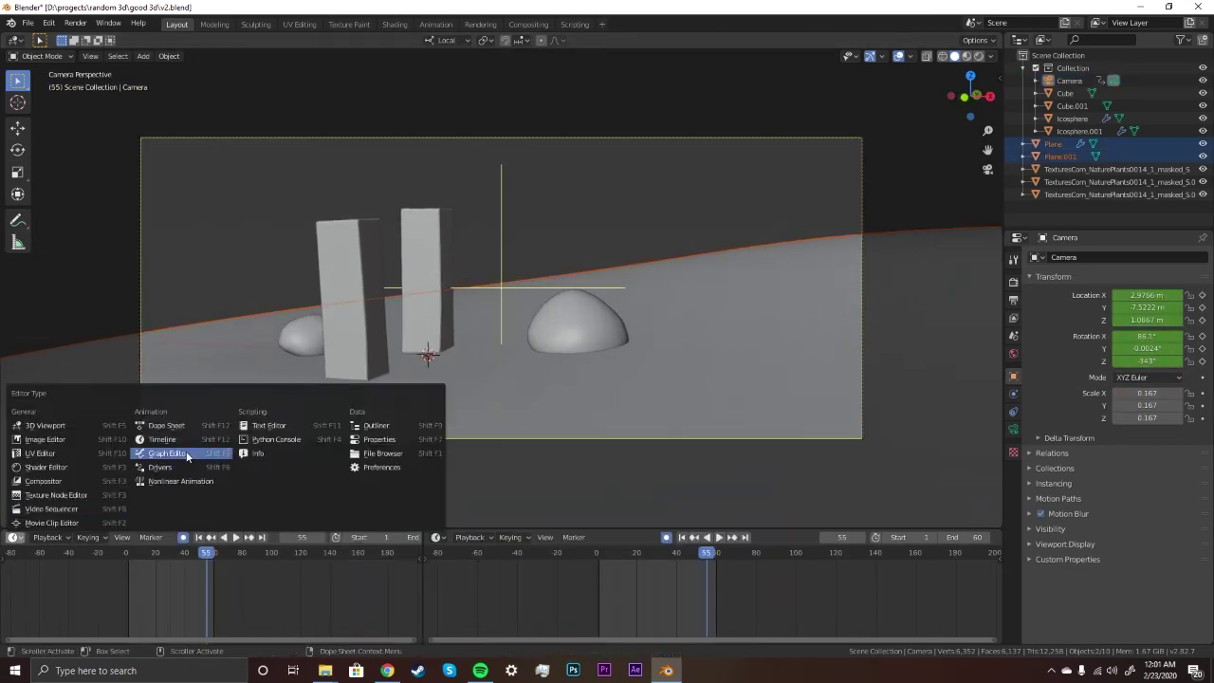
pyautogui.click(228, 531)
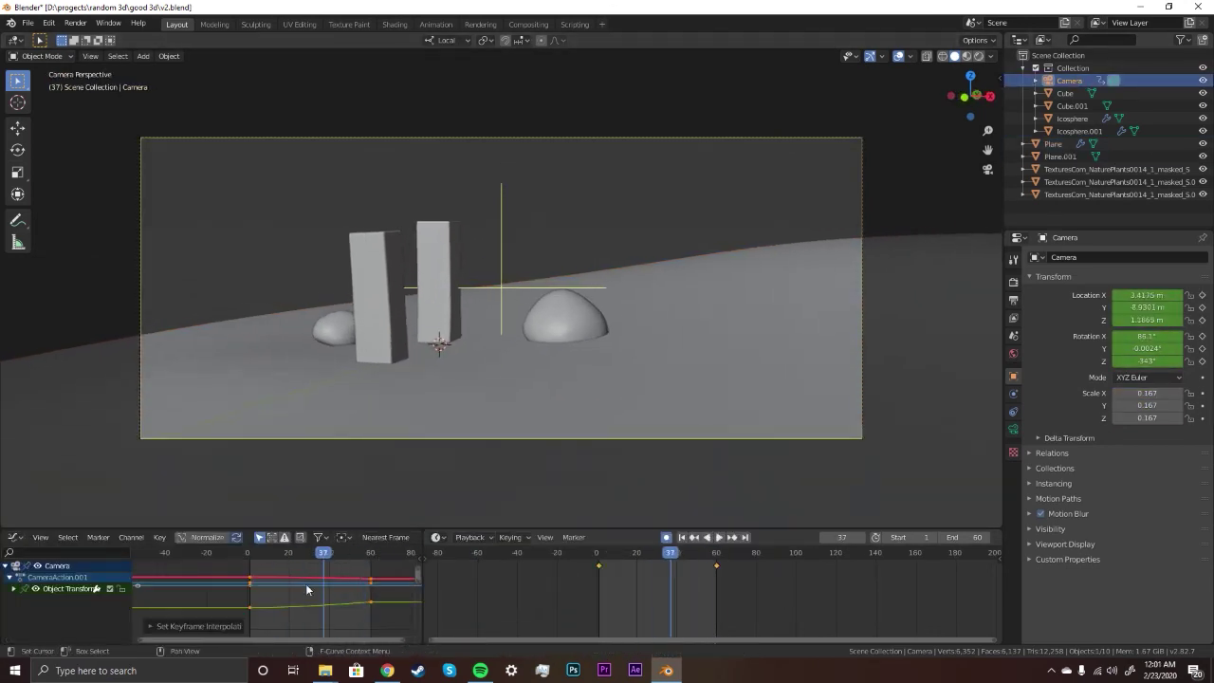
pyautogui.scroll(-1, 434, 390)
pyautogui.press('F12')
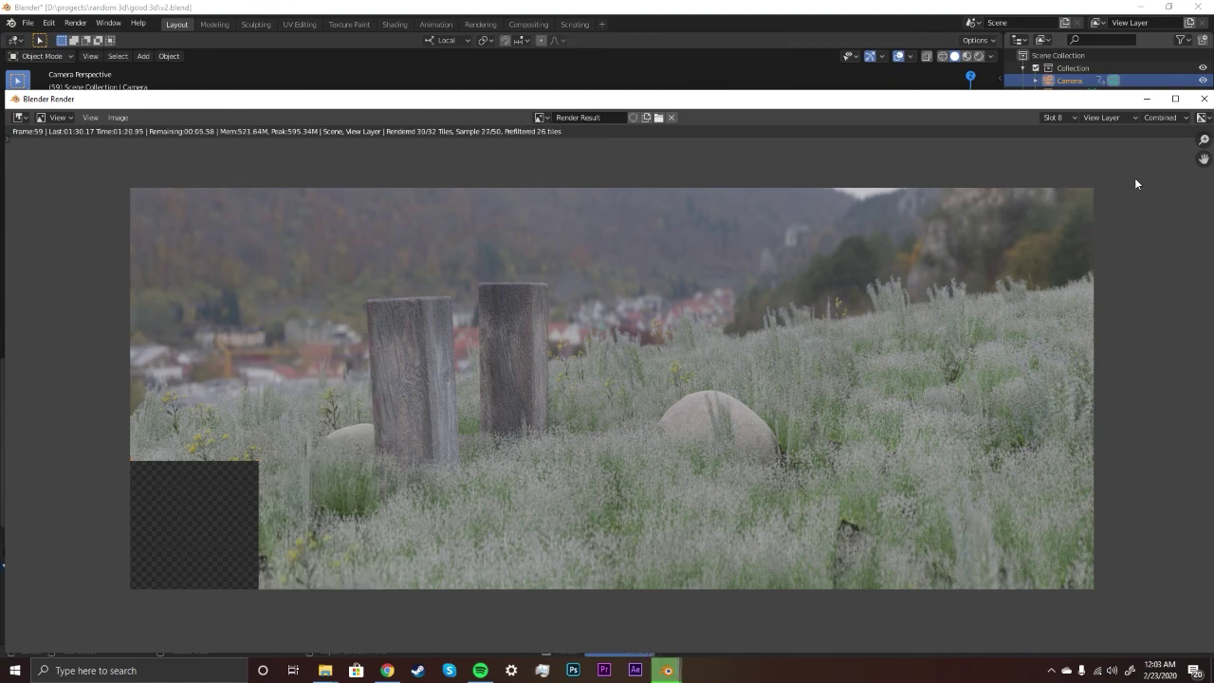
# Compare earlier renders across slots, then close the render view and render frame 60.
pyautogui.press('j')
pyautogui.press('j')
pyautogui.press('j')
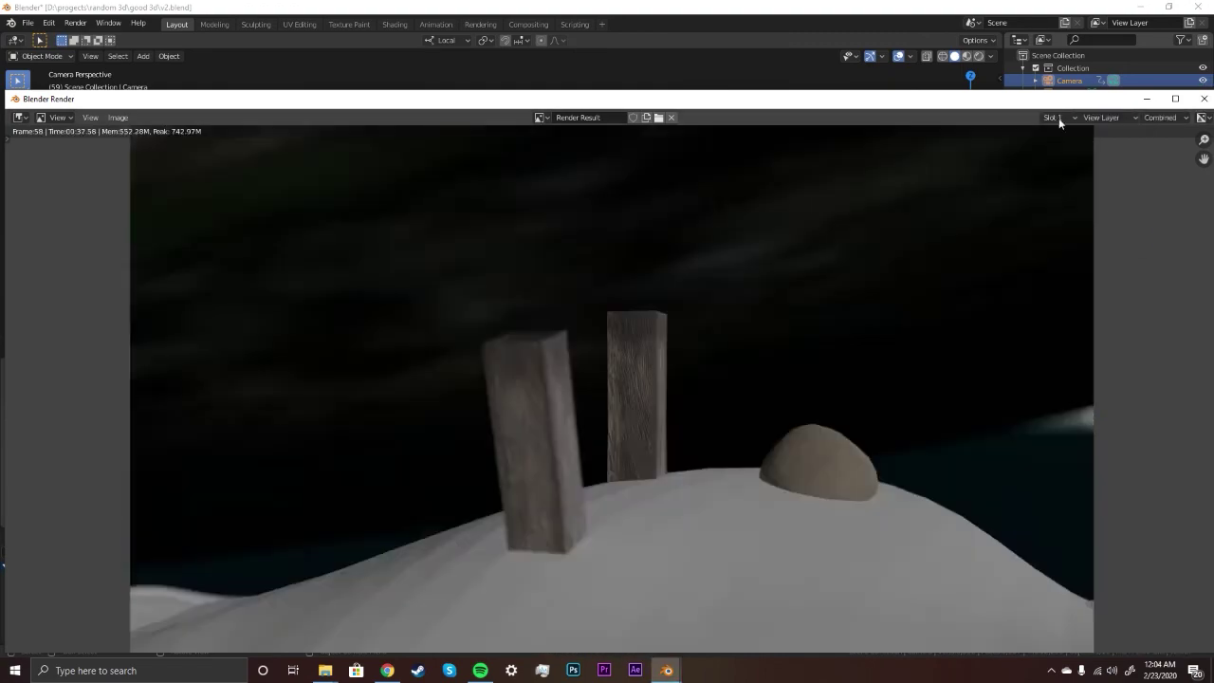
pyautogui.hotkey('alt', 'j')
pyautogui.press('j')
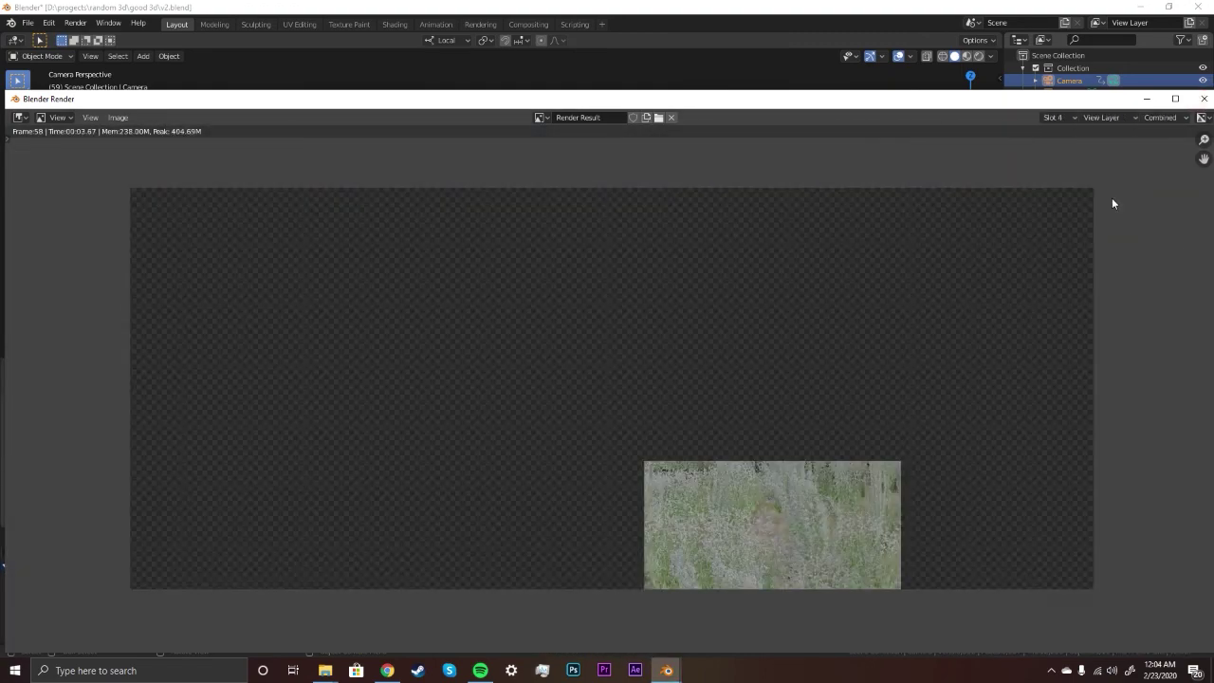
pyautogui.press('Escape')
pyautogui.press('Right')
pyautogui.press('F12')
pyautogui.scroll(1, 166, 249)
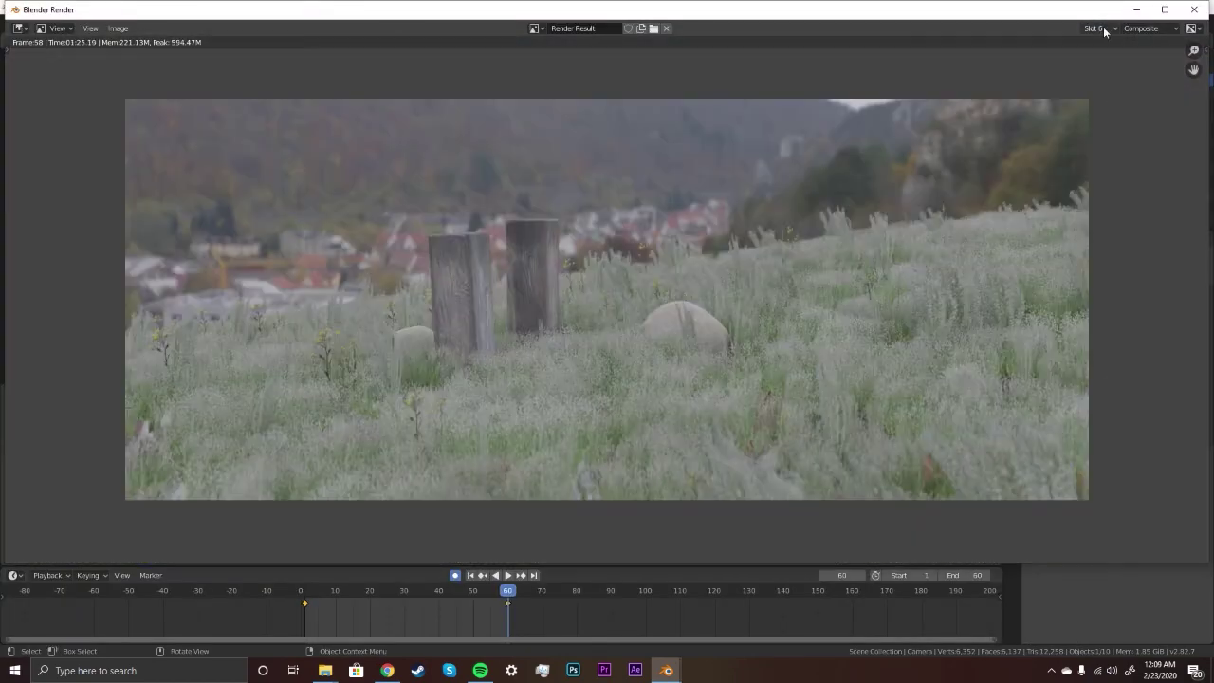
# Show the Slot 4 render, re-render, then set the new sample count and render the final frame.
pyautogui.click(1096, 28)
pyautogui.click(1091, 121)
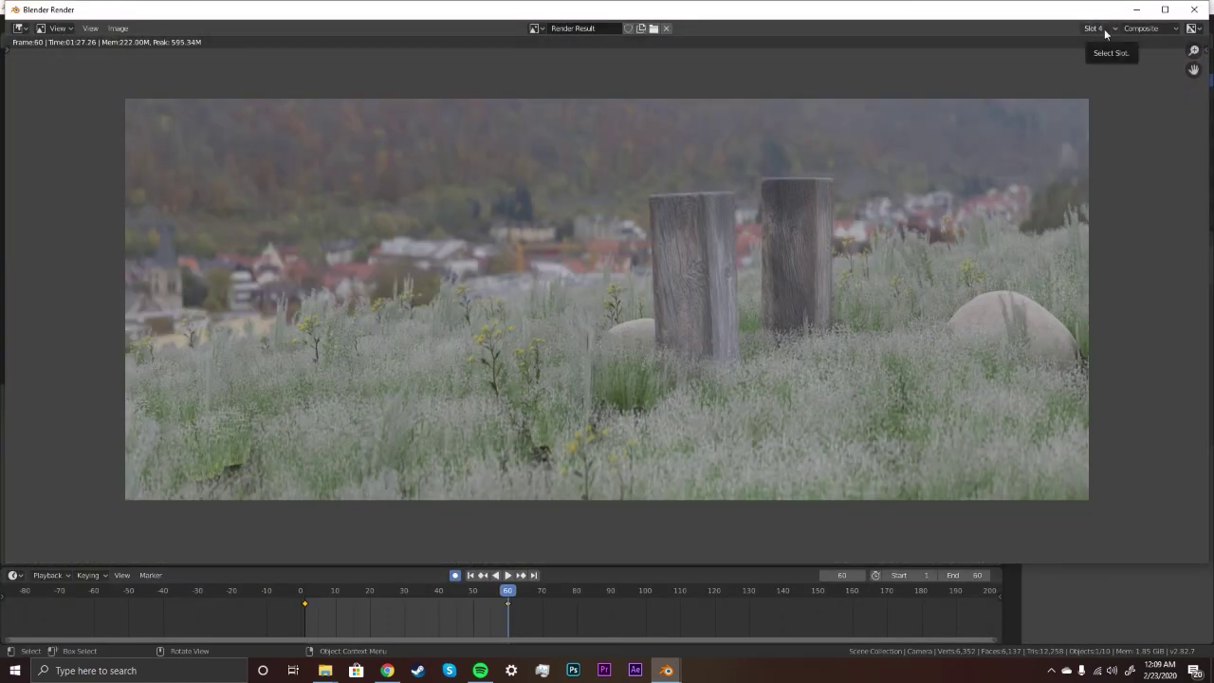
pyautogui.press('F12')
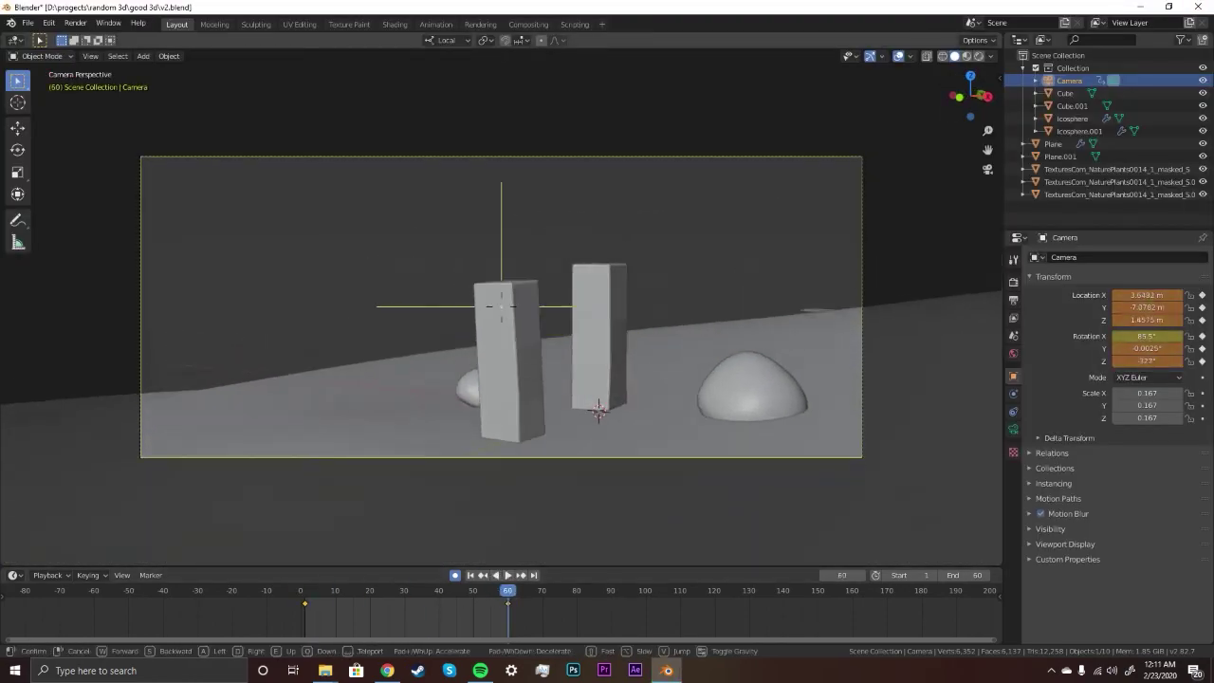
pyautogui.click(507, 575)
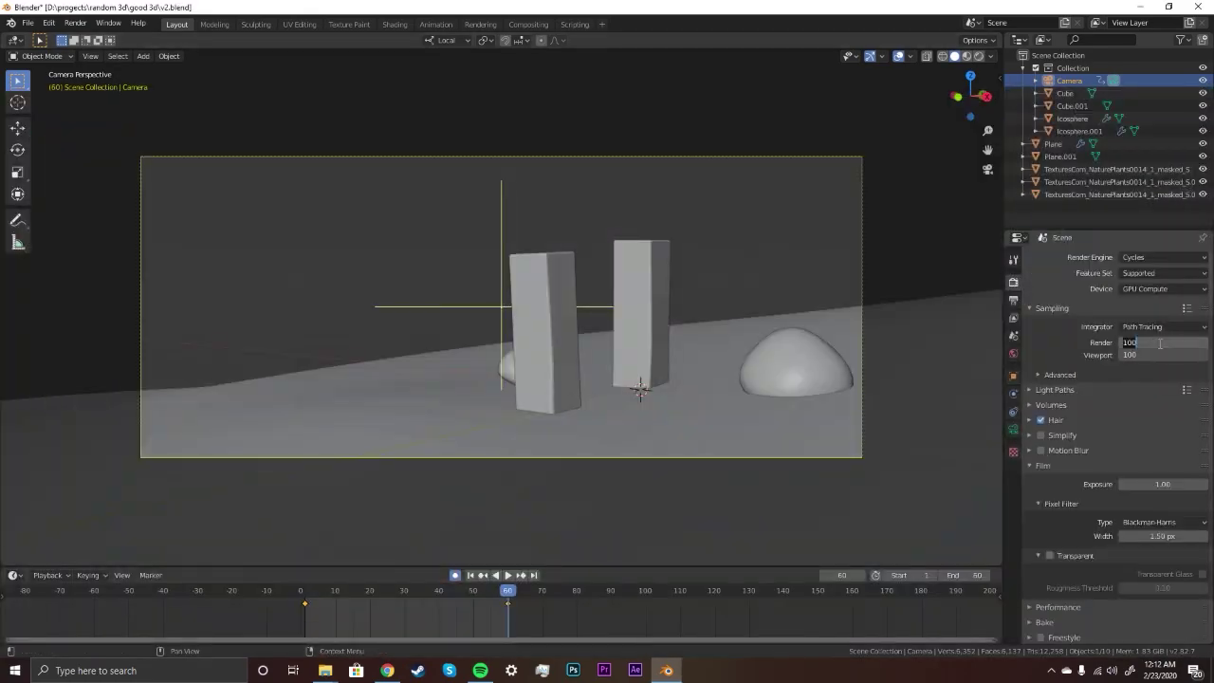
pyautogui.press('Return')
pyautogui.press('F12')
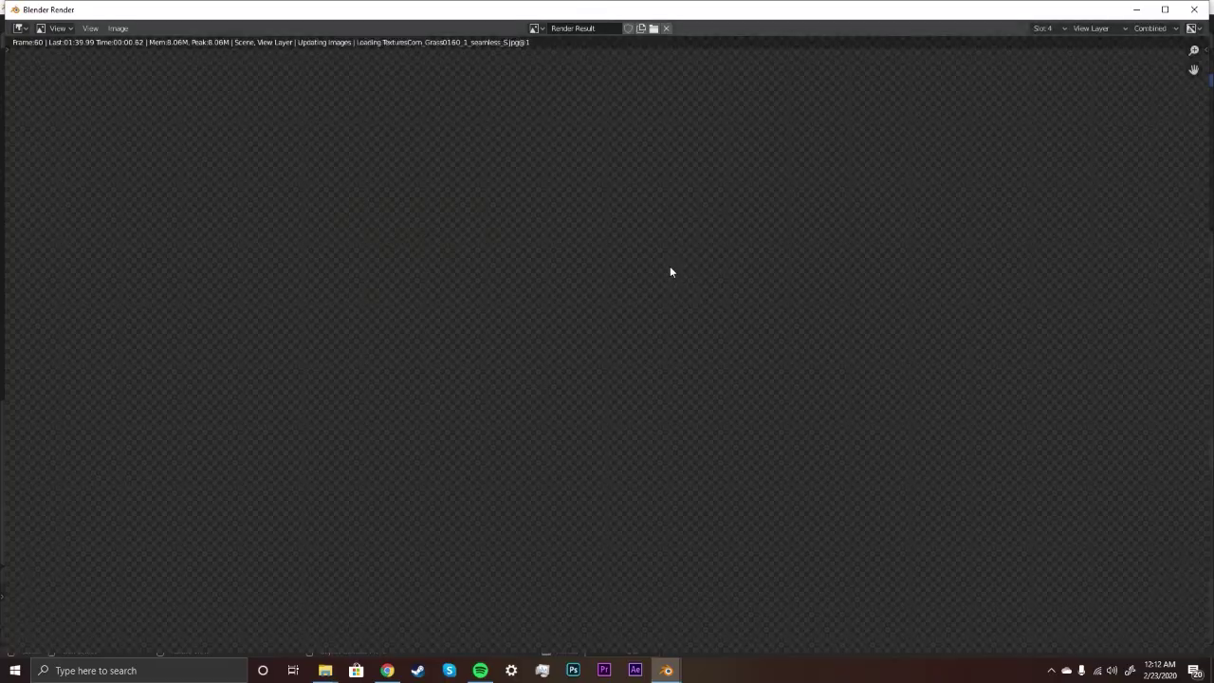